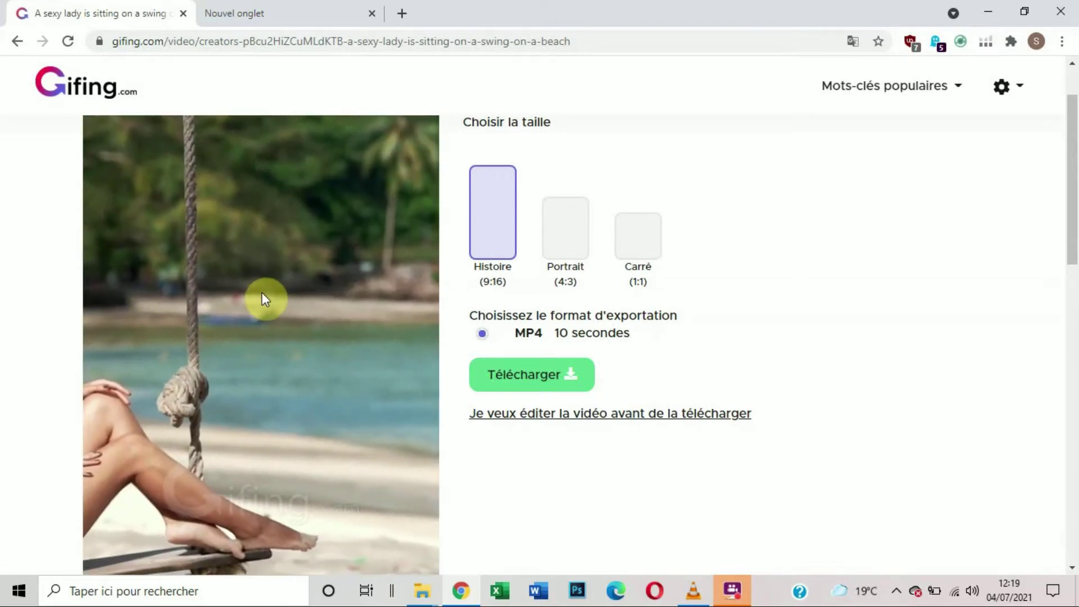
Step: Choose to edit the beach swing video before downloading it
scroll(262, 298, "down", 2)
scroll(265, 297, "up", 2)
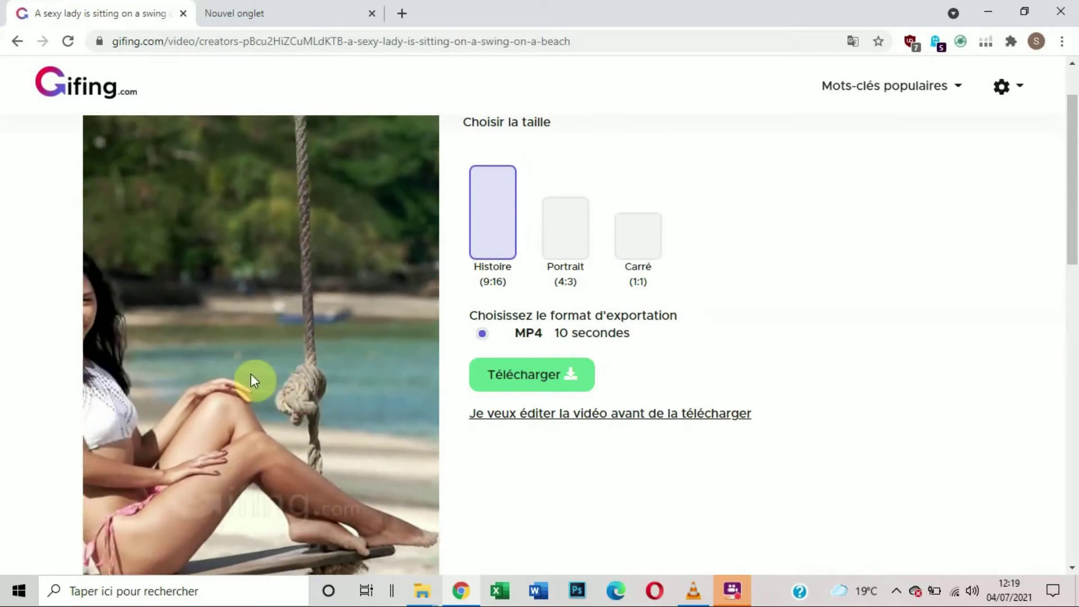
scroll(258, 348, "down", 2)
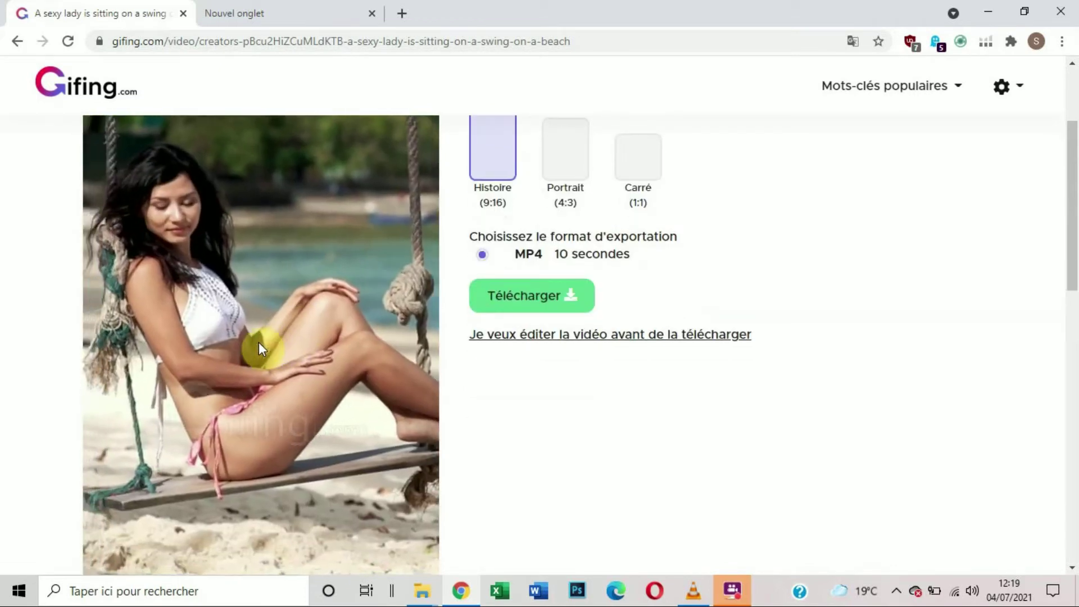
scroll(250, 320, "up", 4)
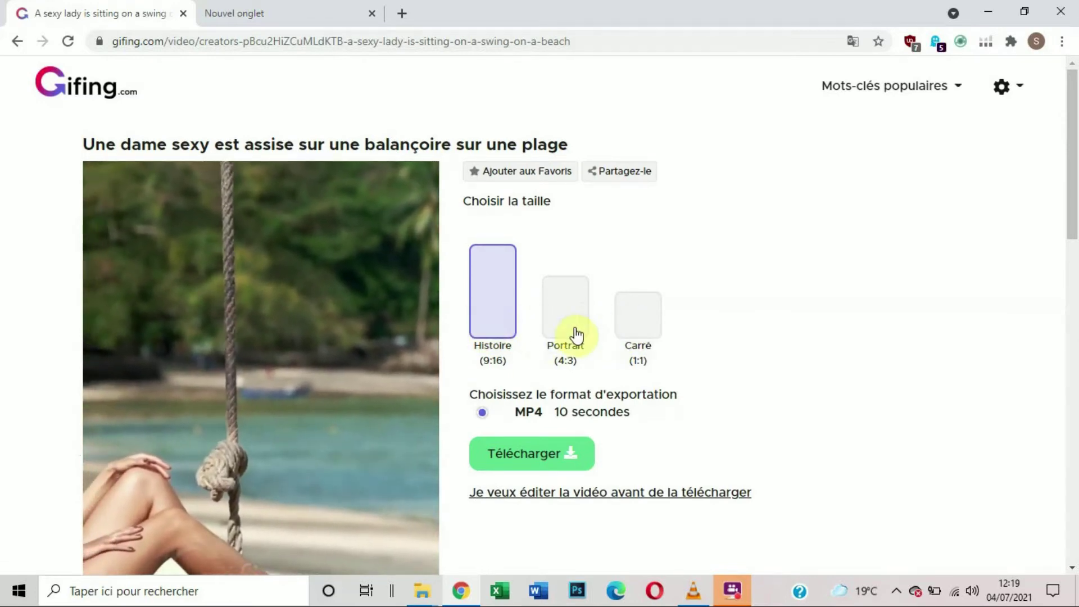
scroll(576, 336, "down", 3)
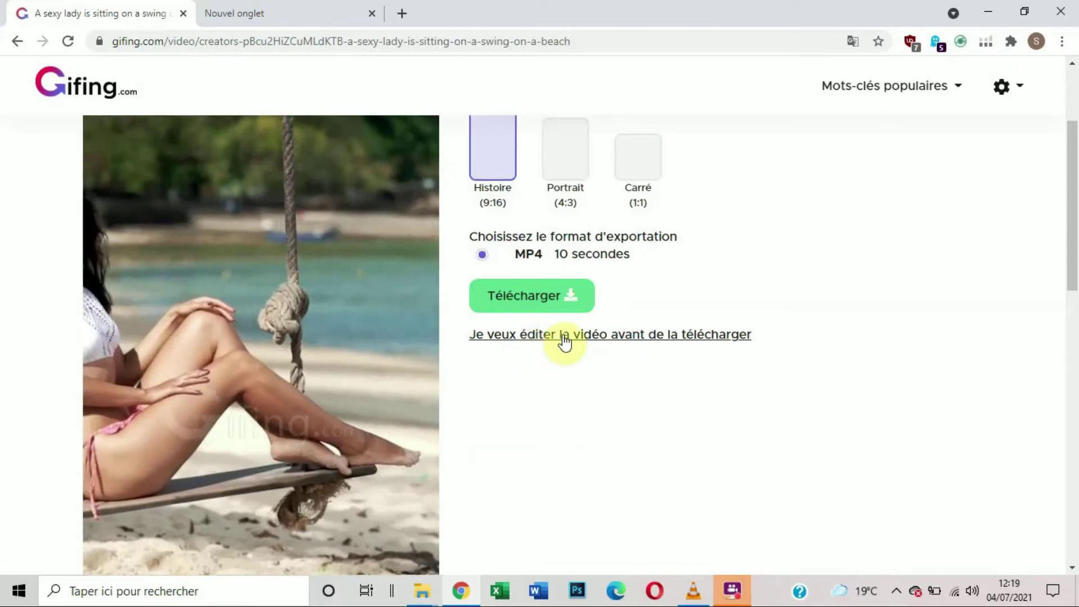
left_click(564, 337)
scroll(506, 337, "up", 3)
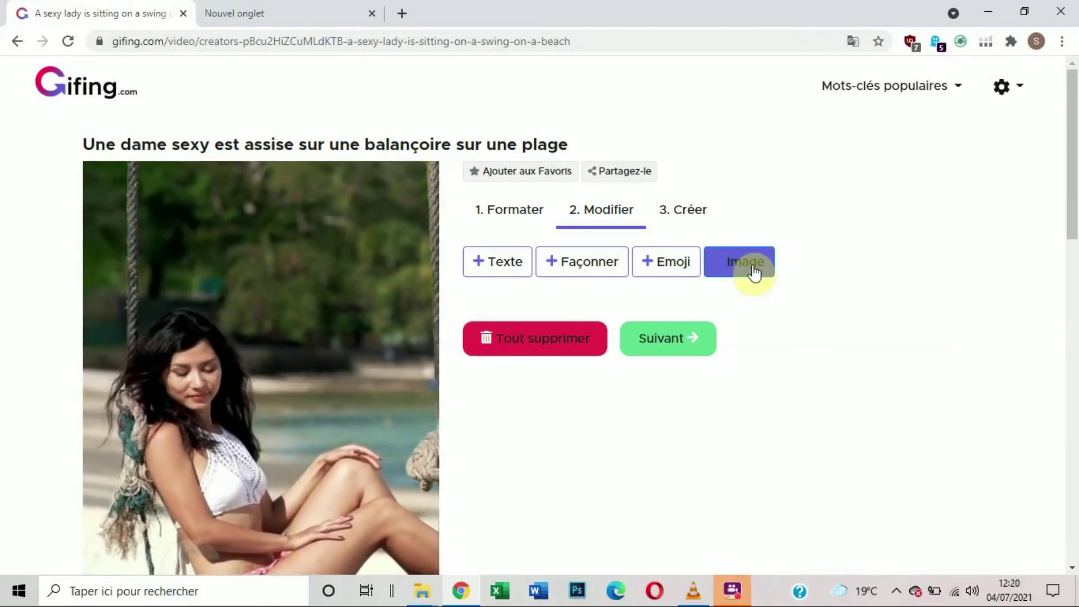
Step: Add a text element to the video and format it in italic Nouvelle bande dessinée at font size 42
left_click(502, 266)
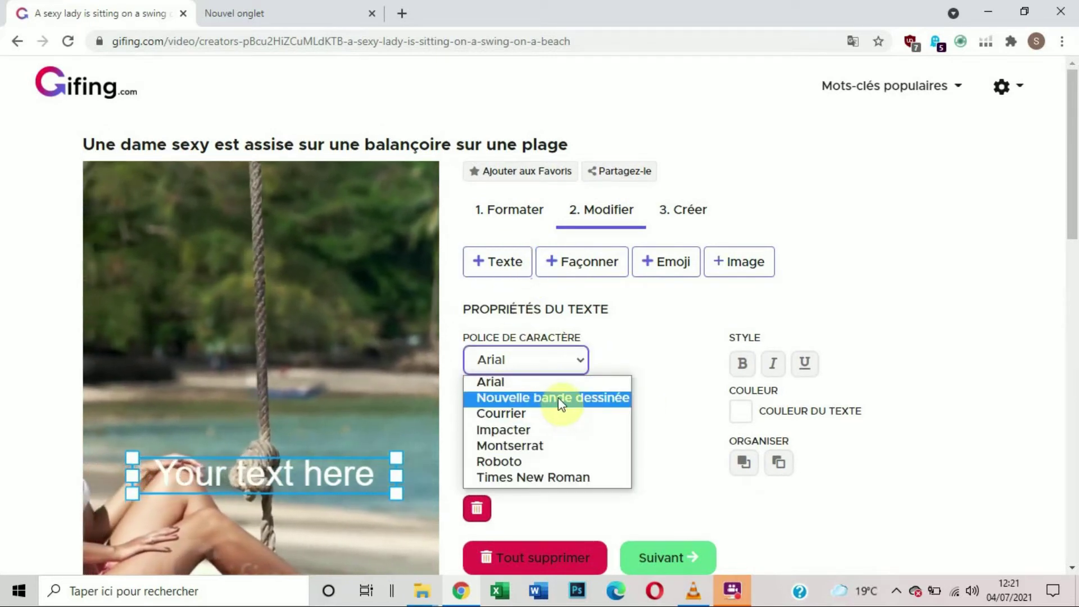
left_click(559, 398)
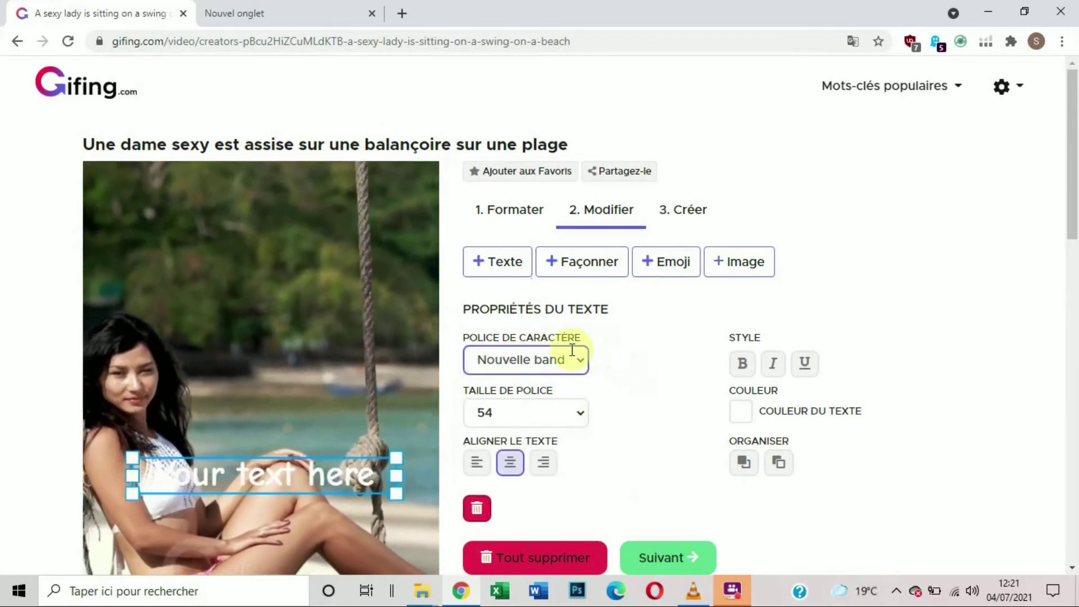
left_click(580, 415)
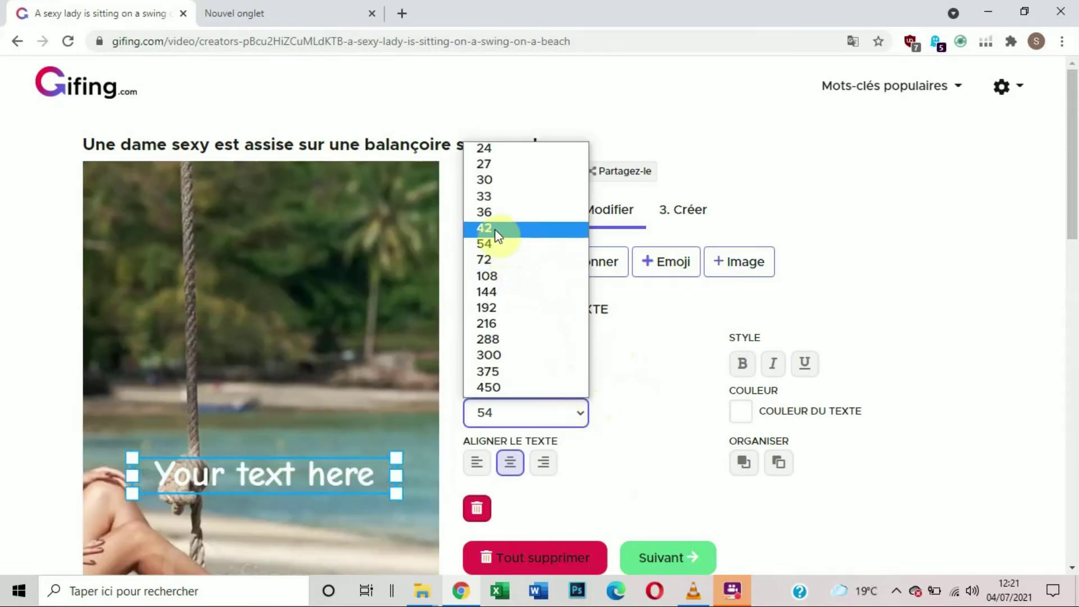
left_click(497, 230)
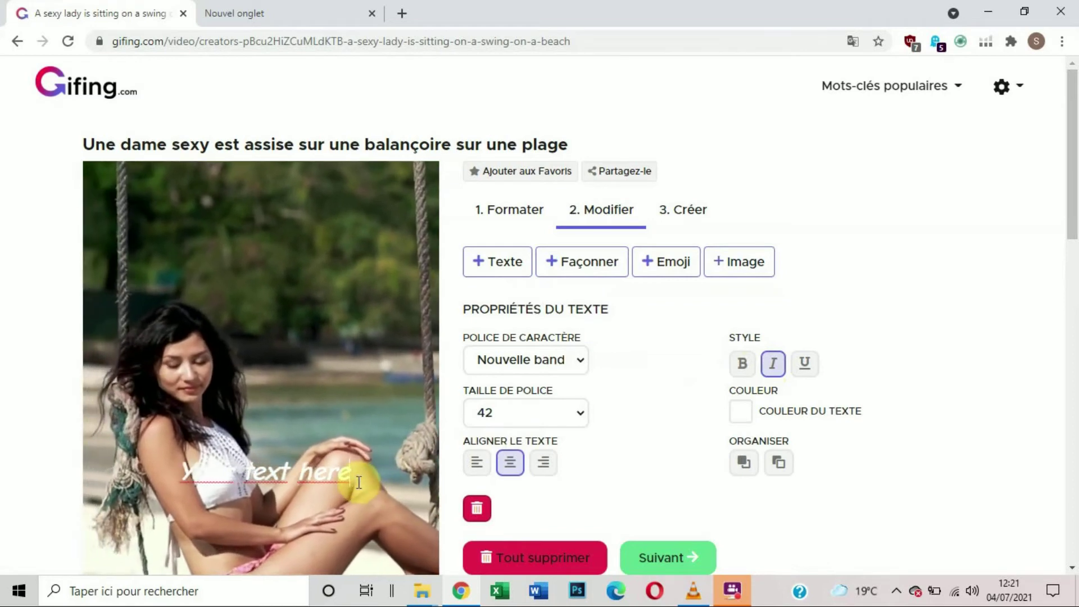
Step: Replace the placeholder text on the video with "Détendez vos sur nos plages de sable fin"
left_click(358, 483)
key("BackSpace")
key("BackSpace")
key("BackSpace")
key("BackSpace")
key("BackSpace")
key("BackSpace")
key("BackSpace")
key("BackSpace")
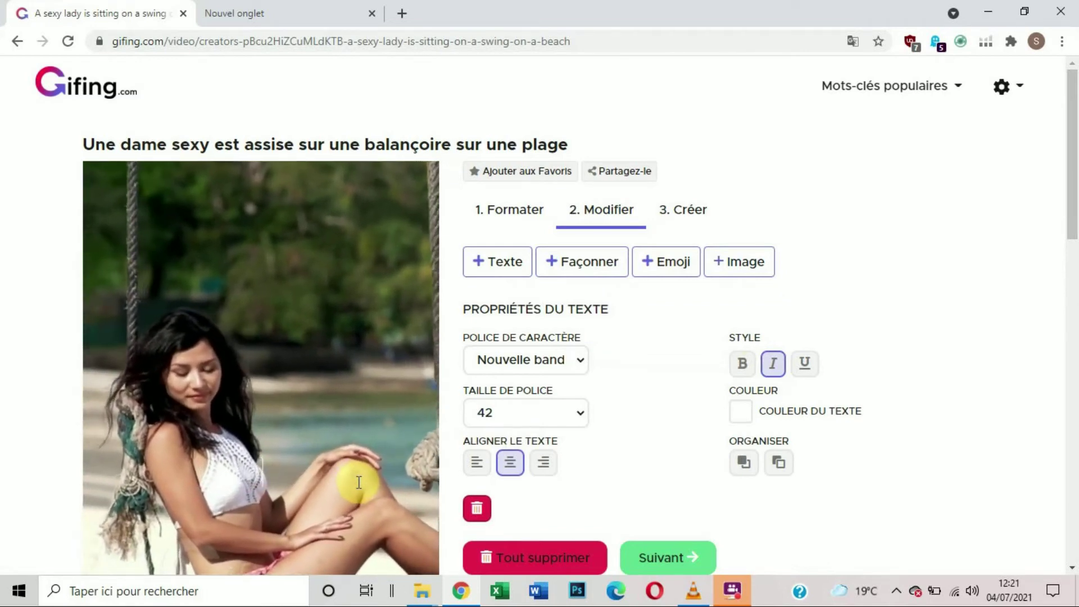
type("Déte")
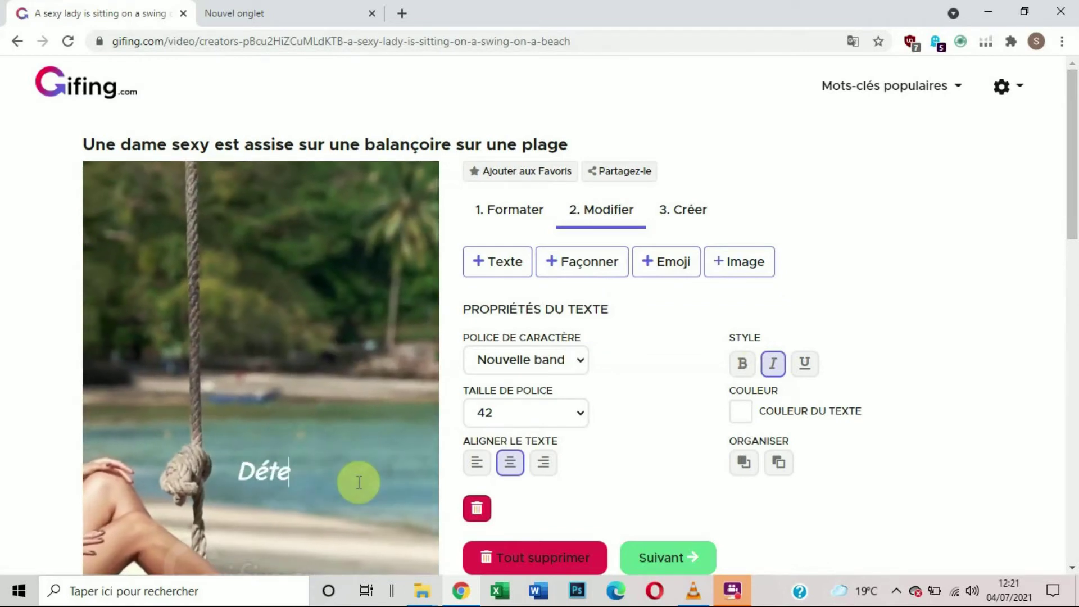
type("ndez vos")
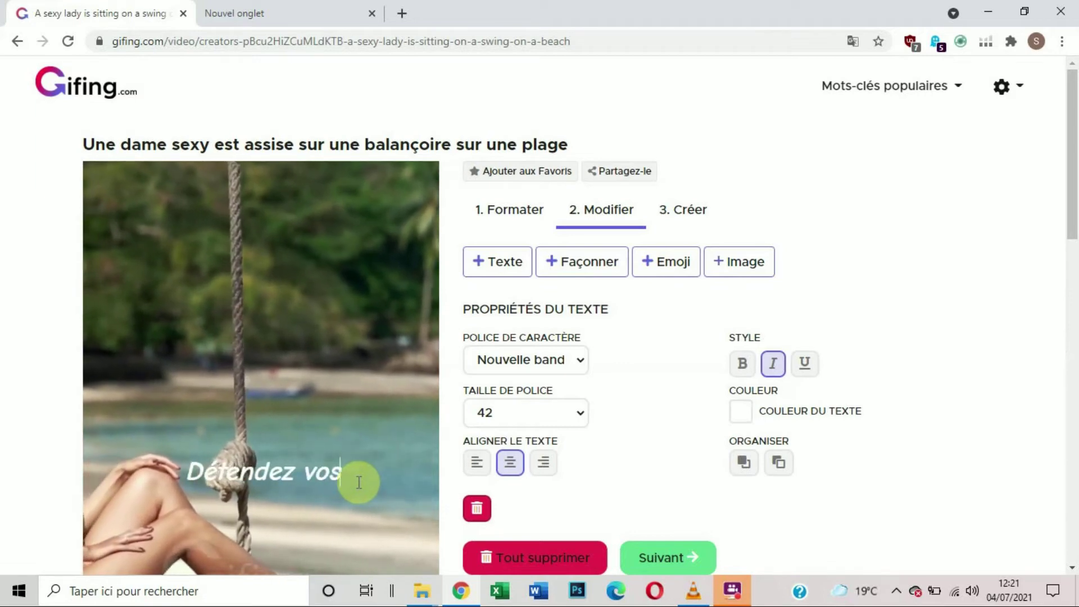
type(" sur")
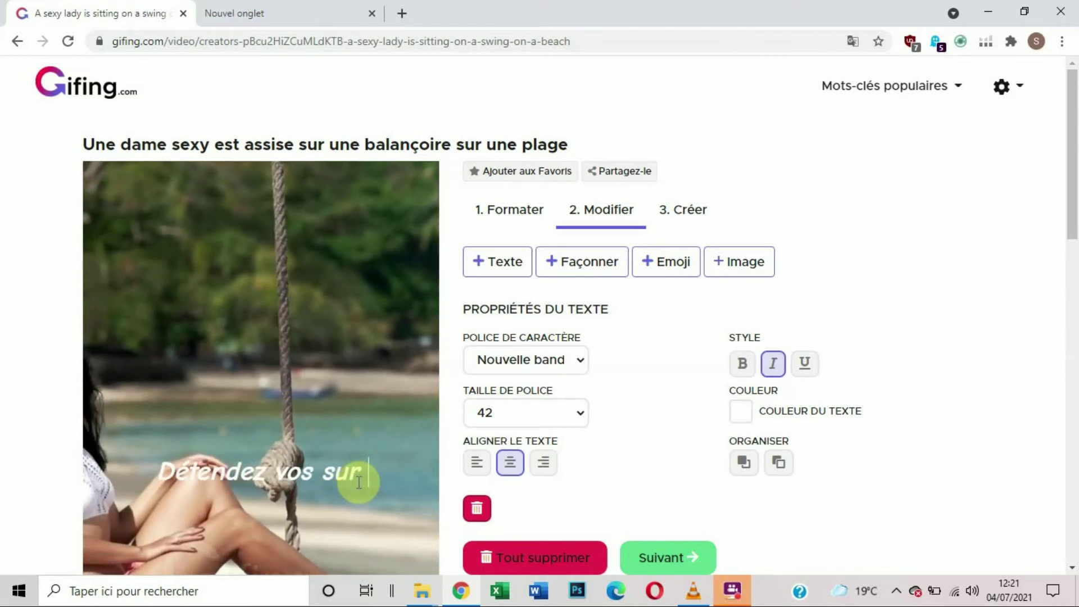
type(" nos plages")
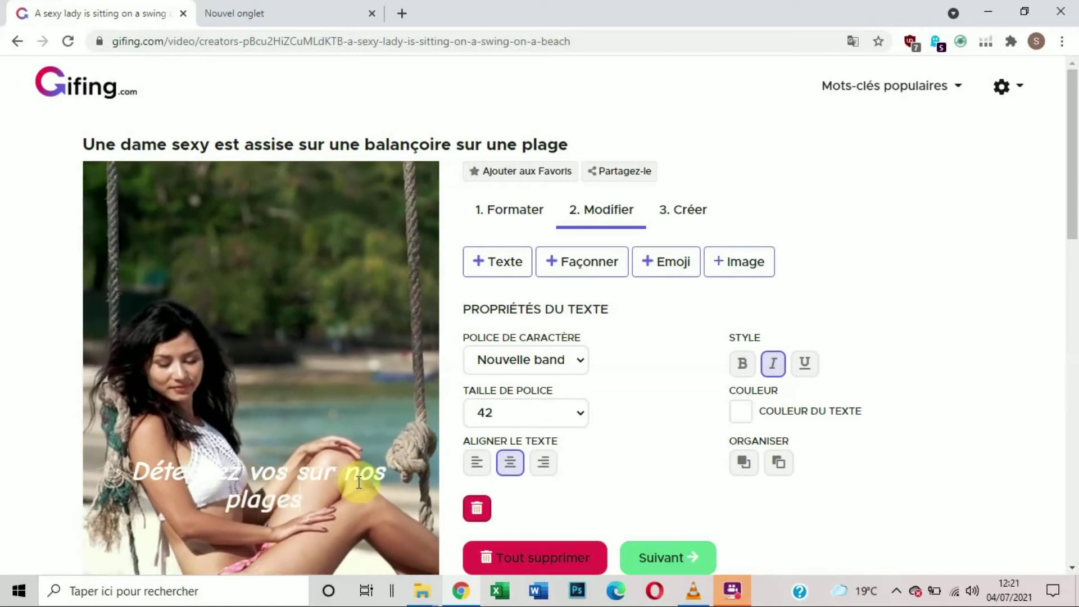
type(" de sable")
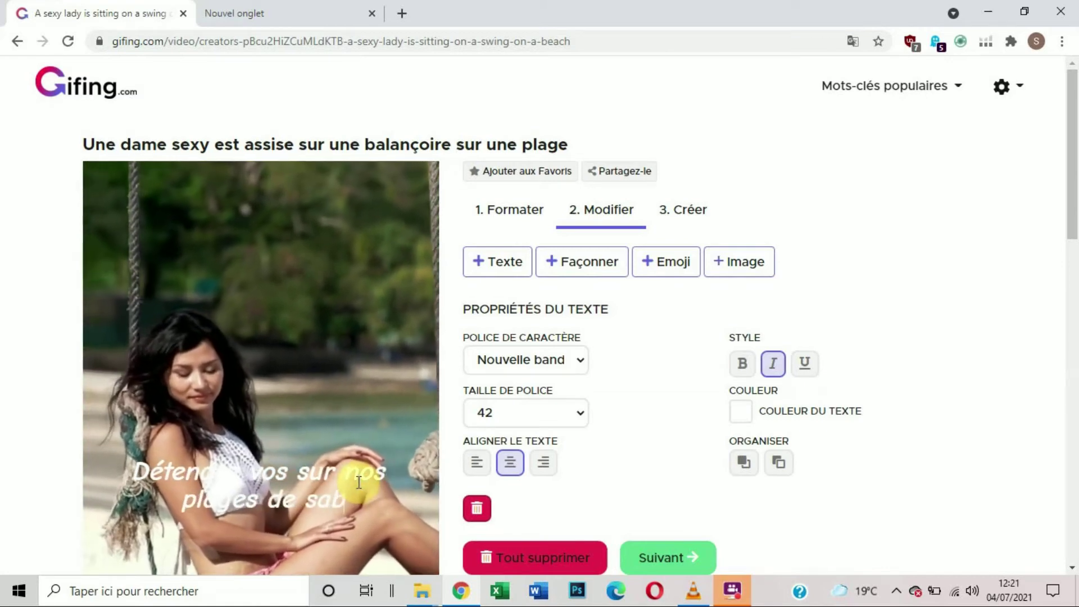
type(" fin")
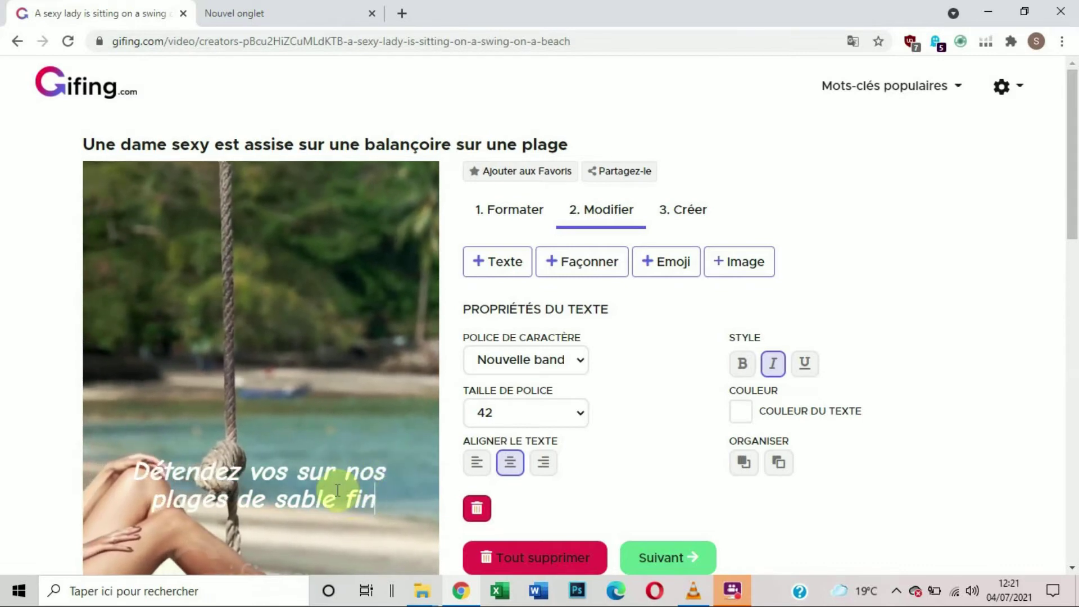
left_click(350, 369)
Step: Move the caption to the top of the video and enlarge it to span nearly the full frame width
left_click(294, 515)
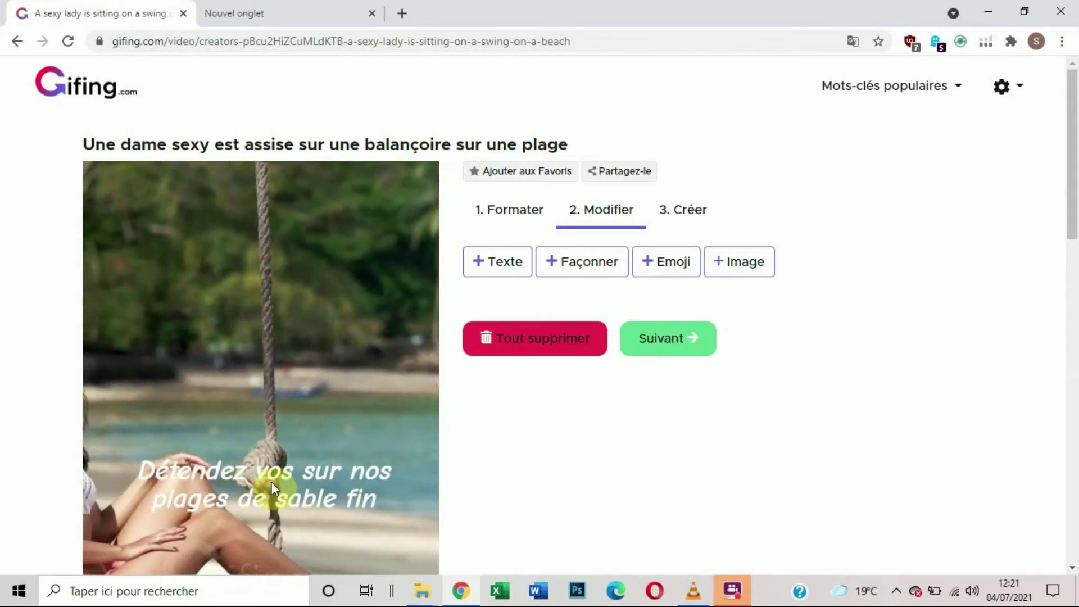
left_click_drag(277, 478, 263, 191)
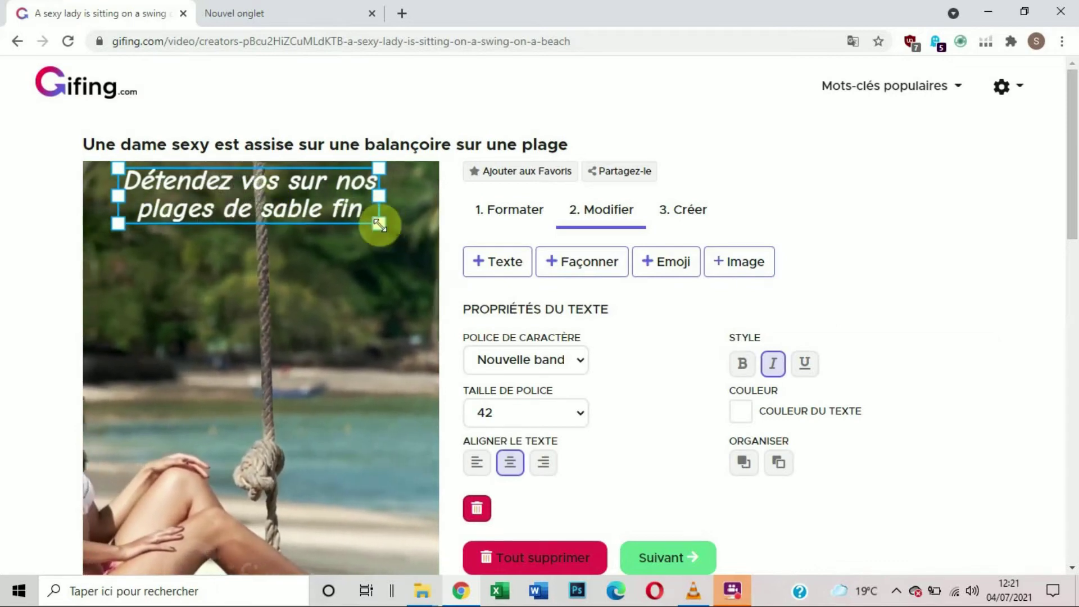
left_click_drag(380, 224, 431, 212)
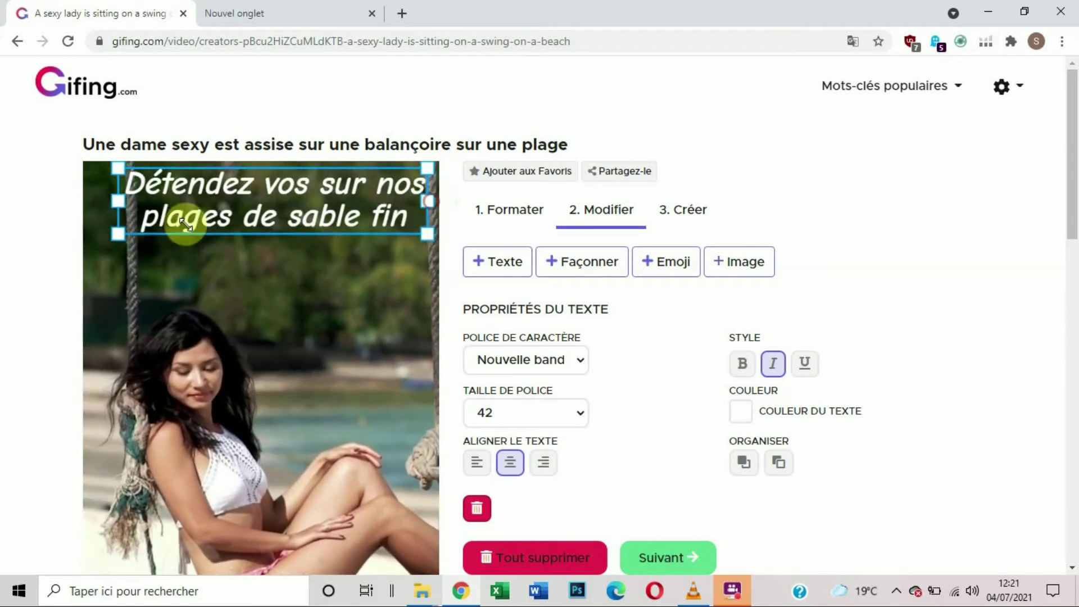
left_click_drag(118, 202, 64, 203)
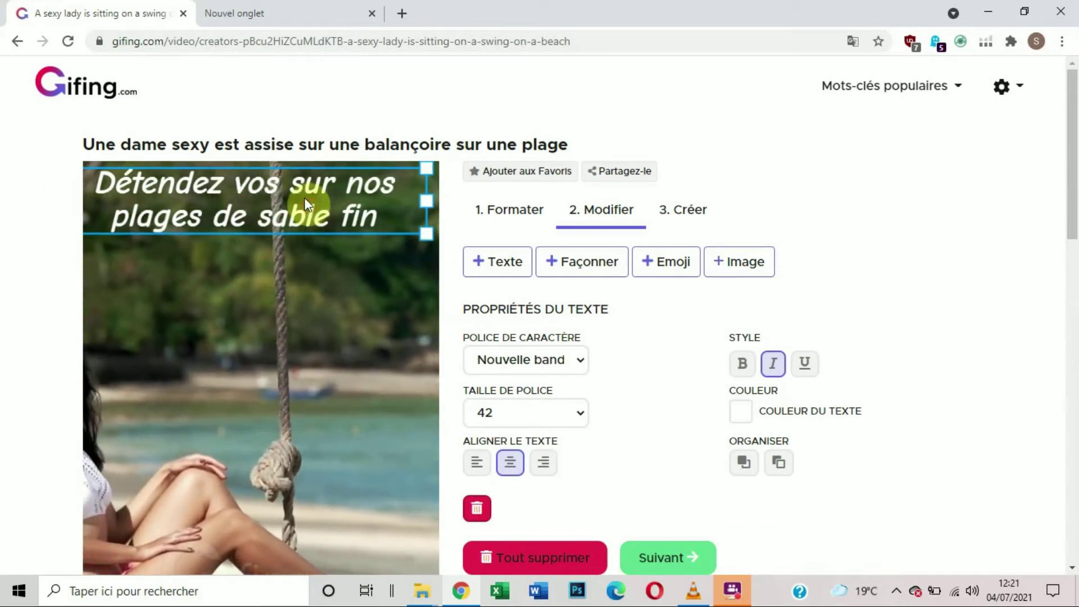
left_click_drag(310, 208, 304, 206)
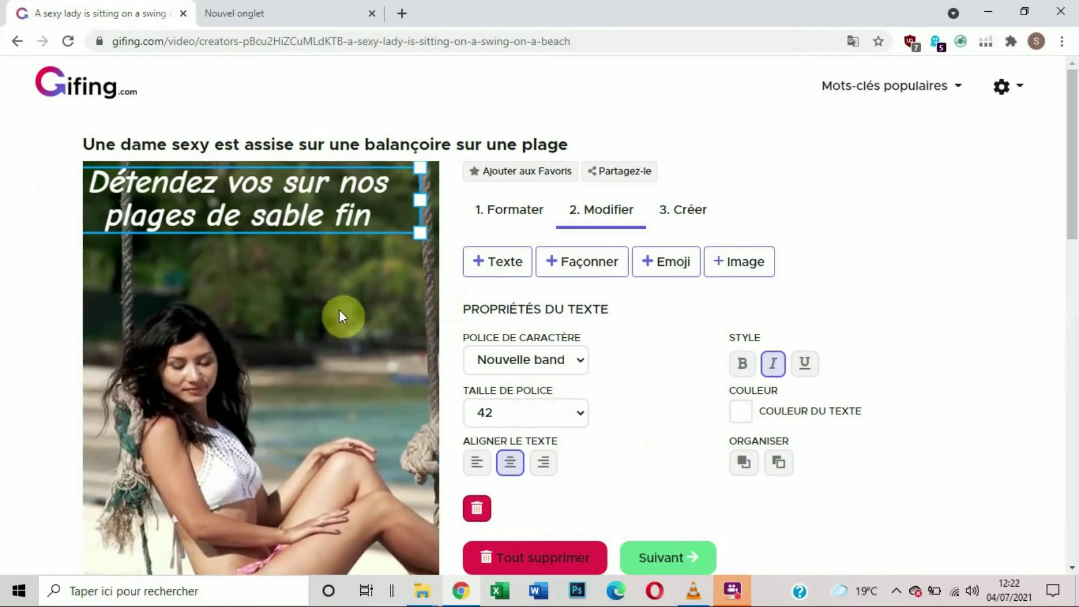
left_click(329, 315)
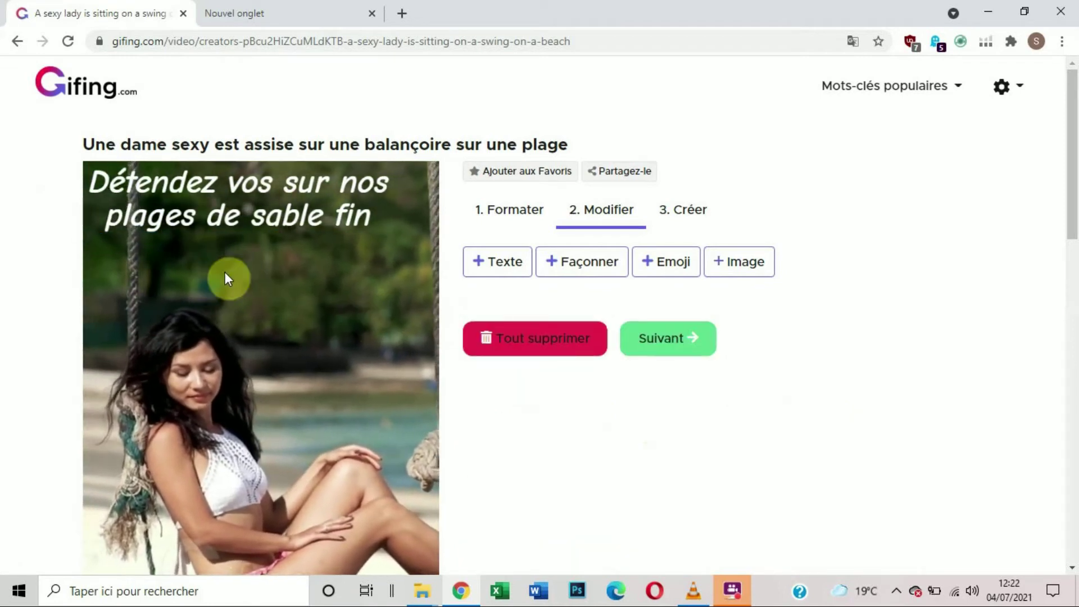
Step: Add a black rectangle shape and stretch it over the caption area at the top of the video
scroll(266, 271, "down", 3)
scroll(262, 275, "up", 2)
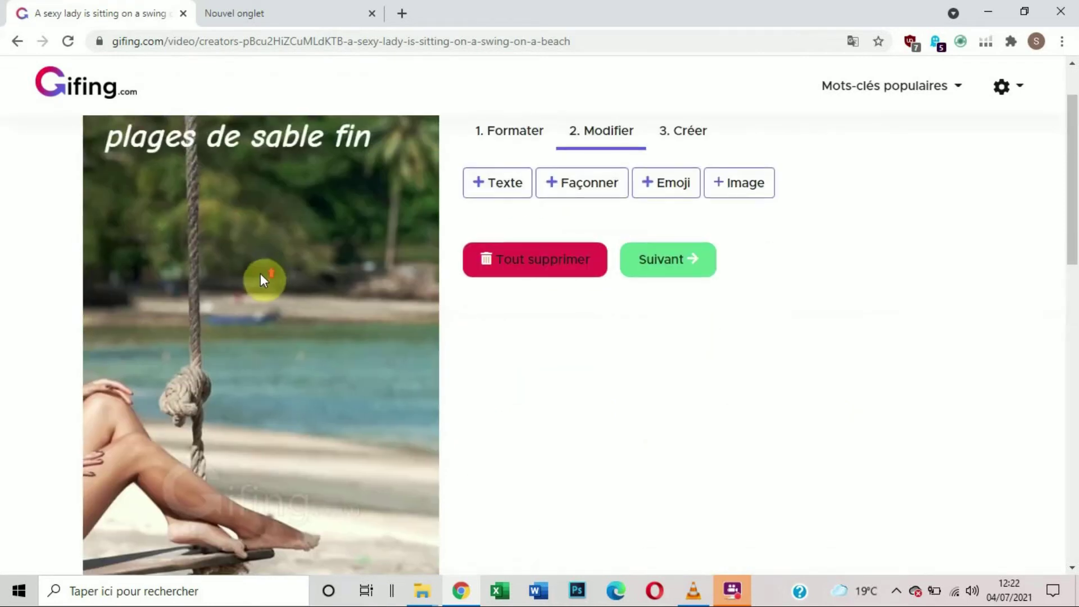
scroll(161, 254, "up", 2)
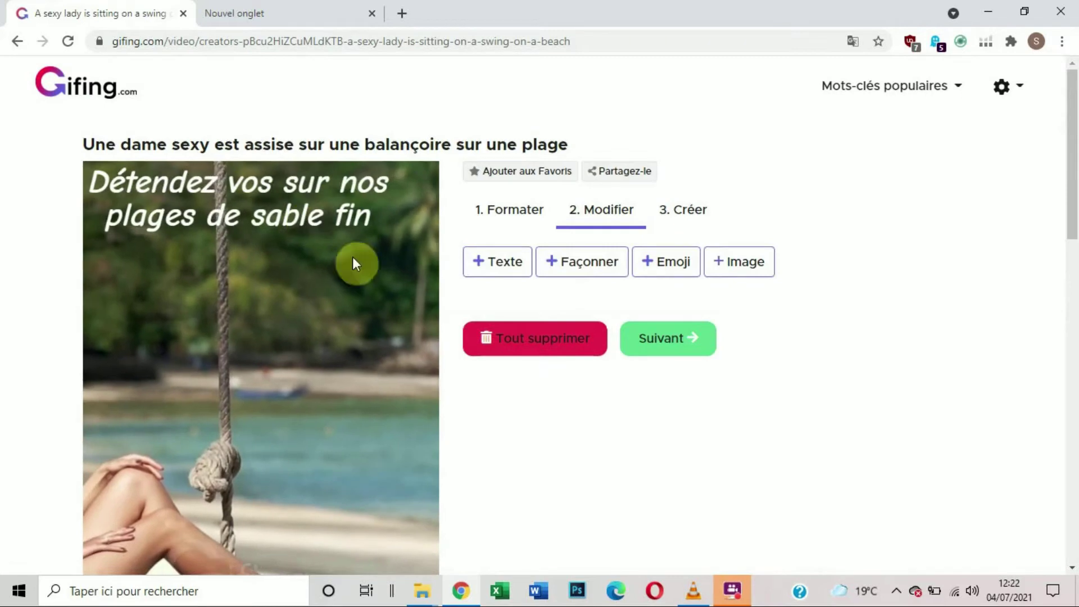
left_click(586, 268)
left_click(288, 484)
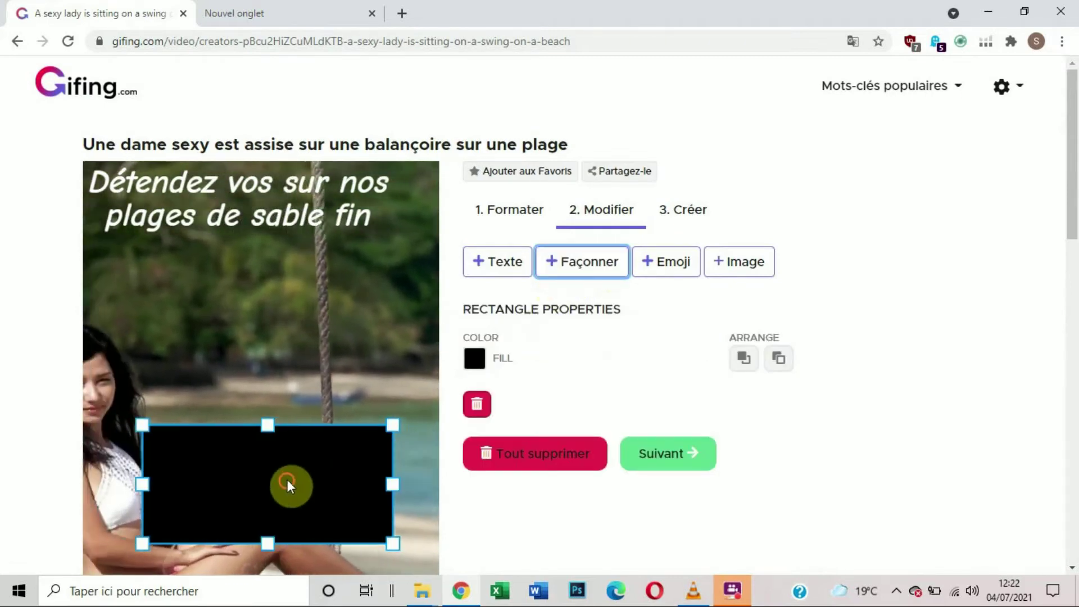
left_click_drag(287, 481, 229, 224)
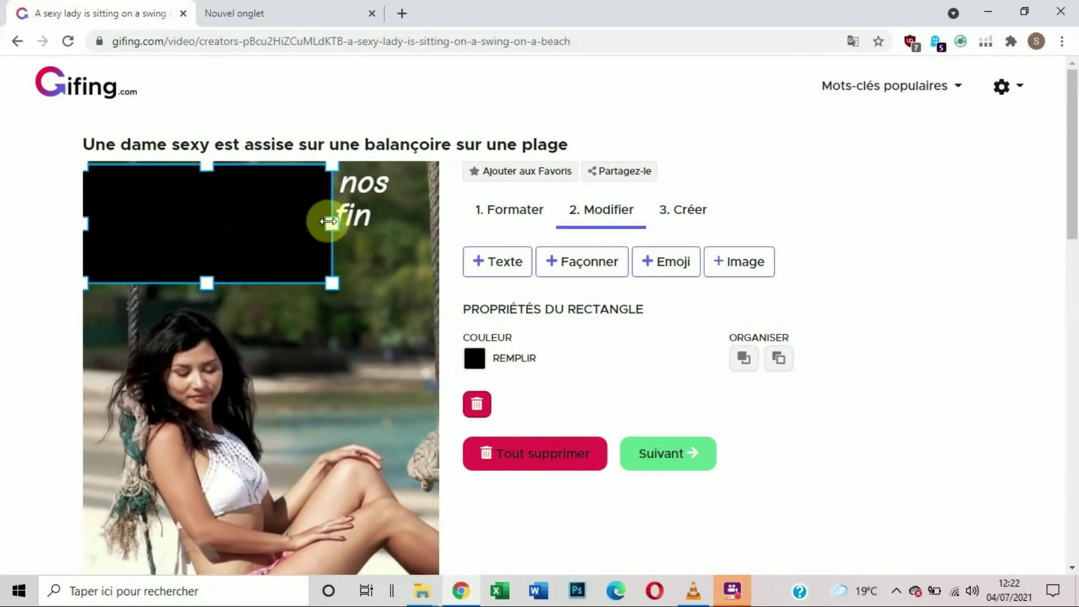
left_click_drag(329, 222, 357, 214)
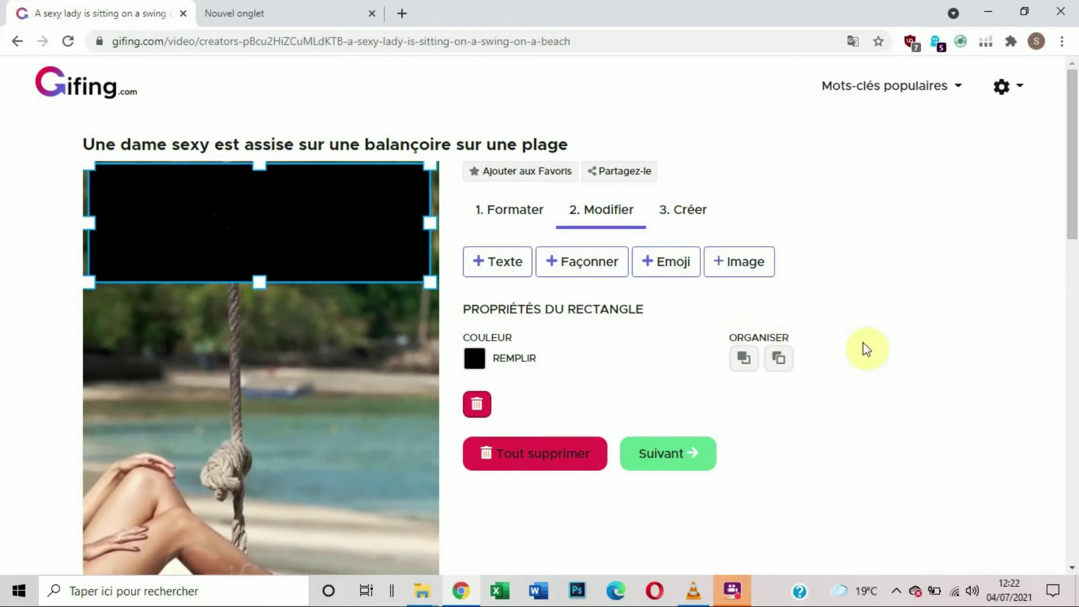
Step: Send the black rectangle behind the caption text, and delete it from the video
left_click(780, 362)
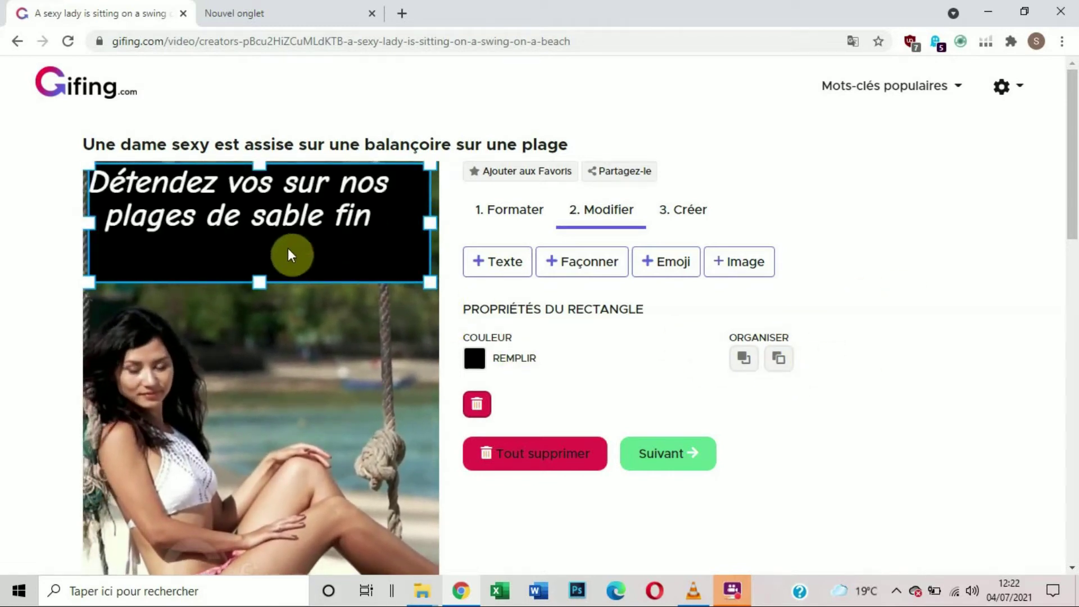
left_click_drag(296, 255, 291, 251)
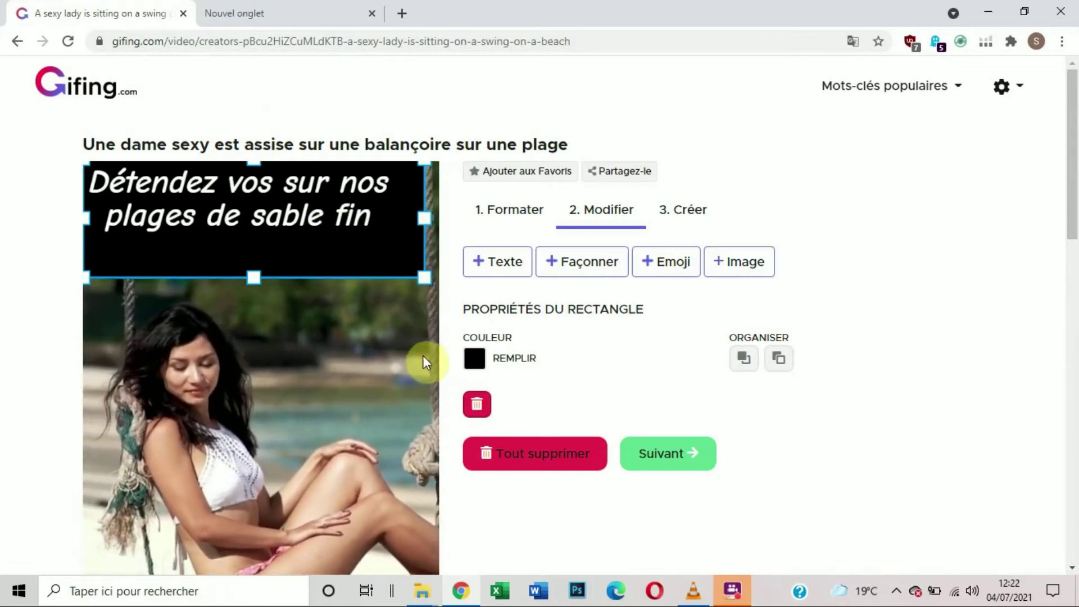
left_click(487, 406)
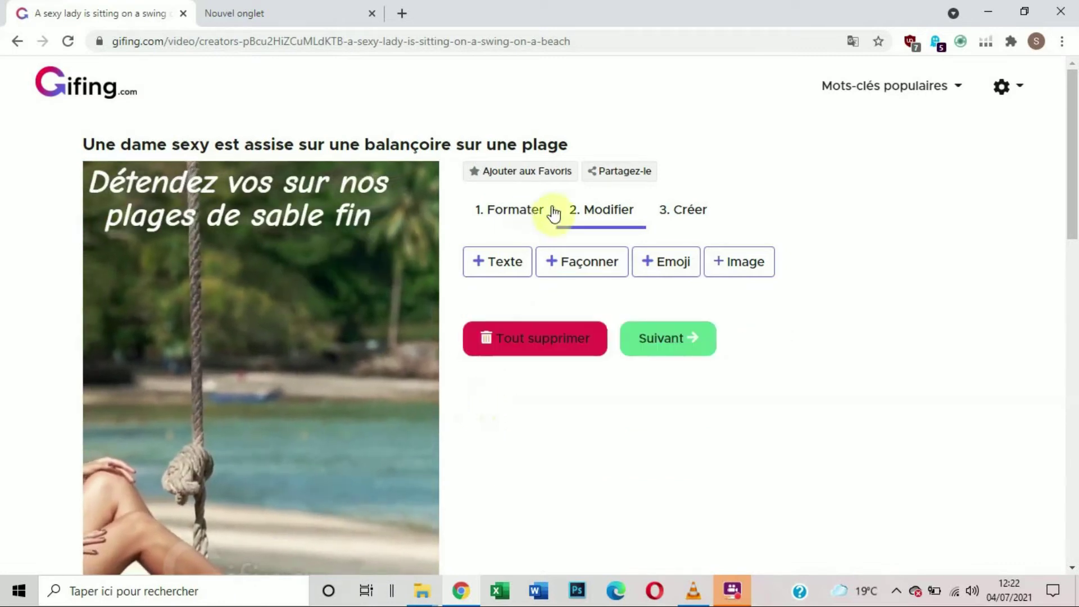
Step: Insert the tropical cocktail emoji from the Food & Drink category into the video
left_click(670, 270)
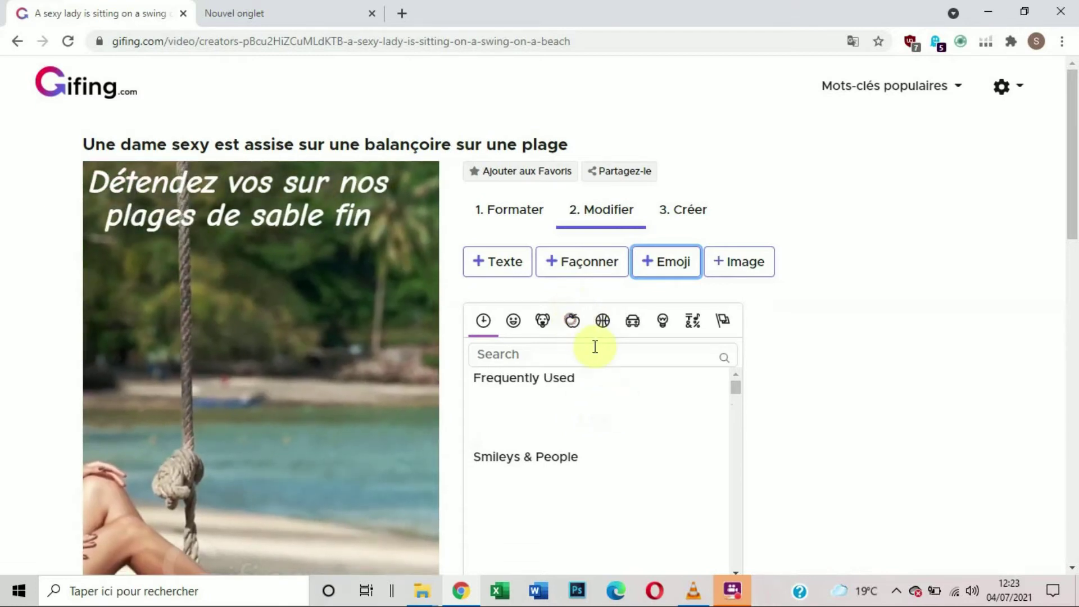
scroll(615, 391, "down", 5)
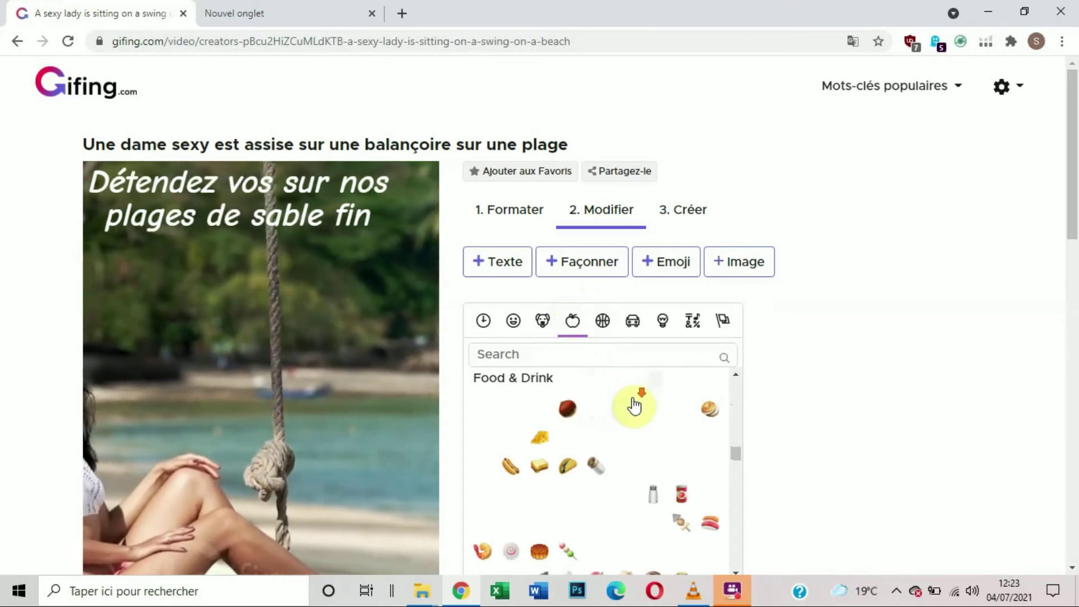
scroll(634, 405, "down", 3)
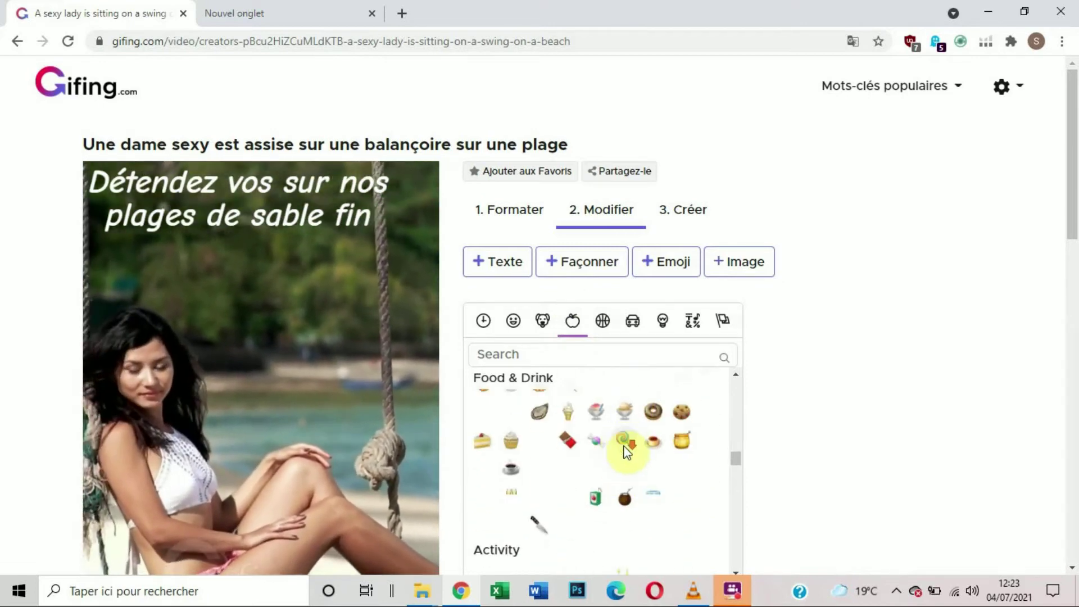
scroll(627, 450, "down", 1)
scroll(629, 450, "up", 3)
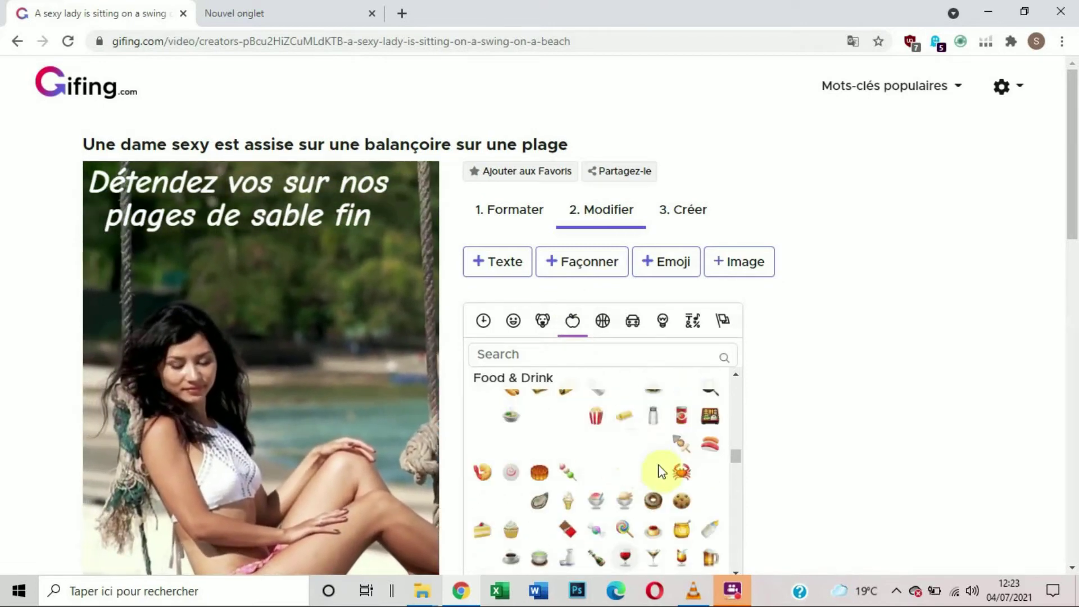
scroll(682, 483, "down", 1)
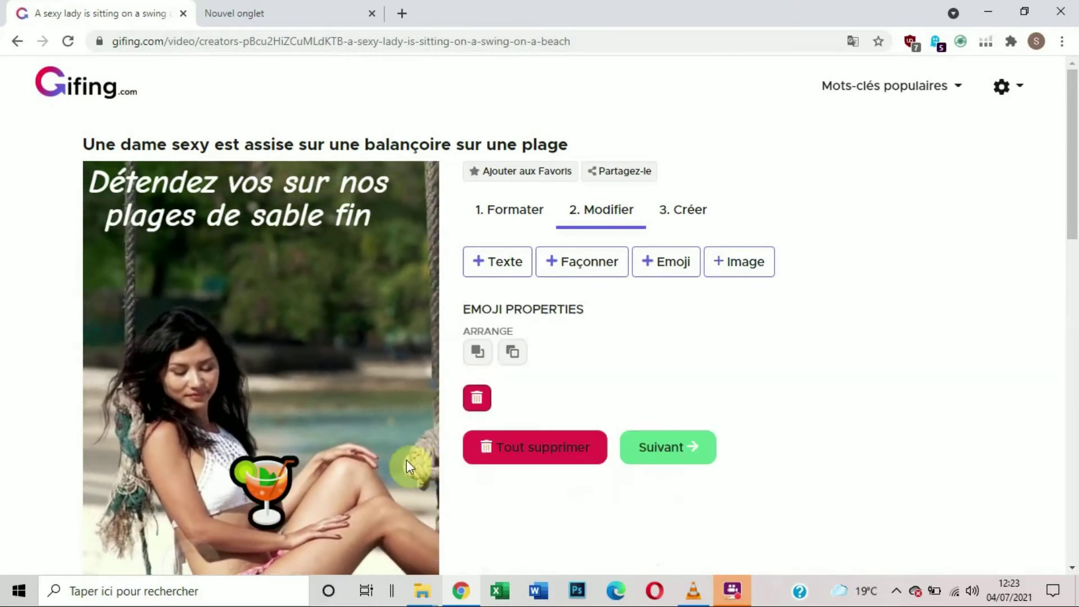
Step: Move the cocktail emoji up beside the end of the caption and deselect it
left_click(270, 491)
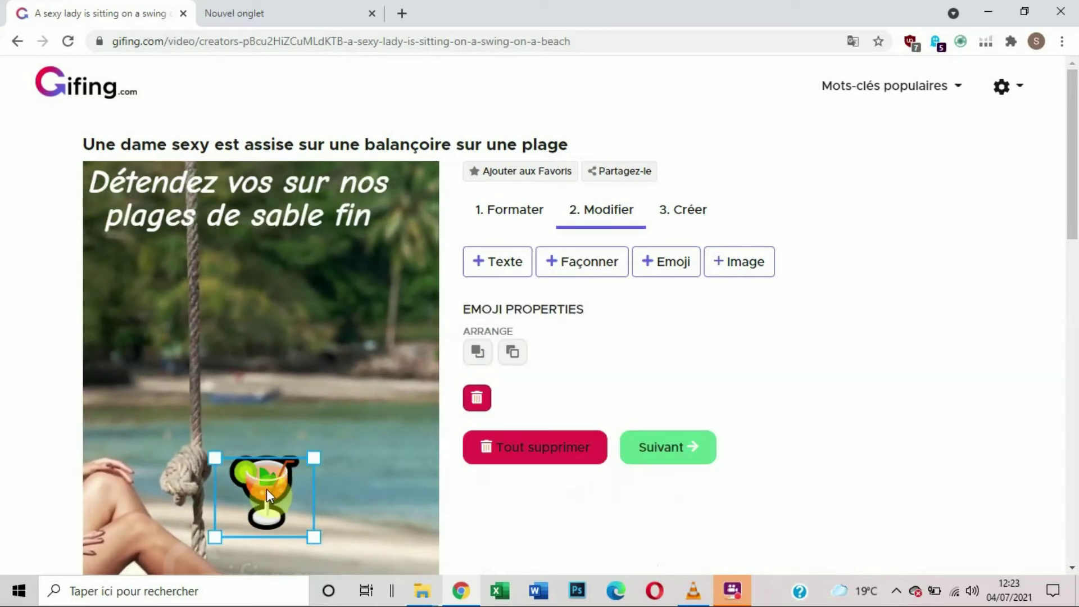
left_click_drag(267, 491, 332, 393)
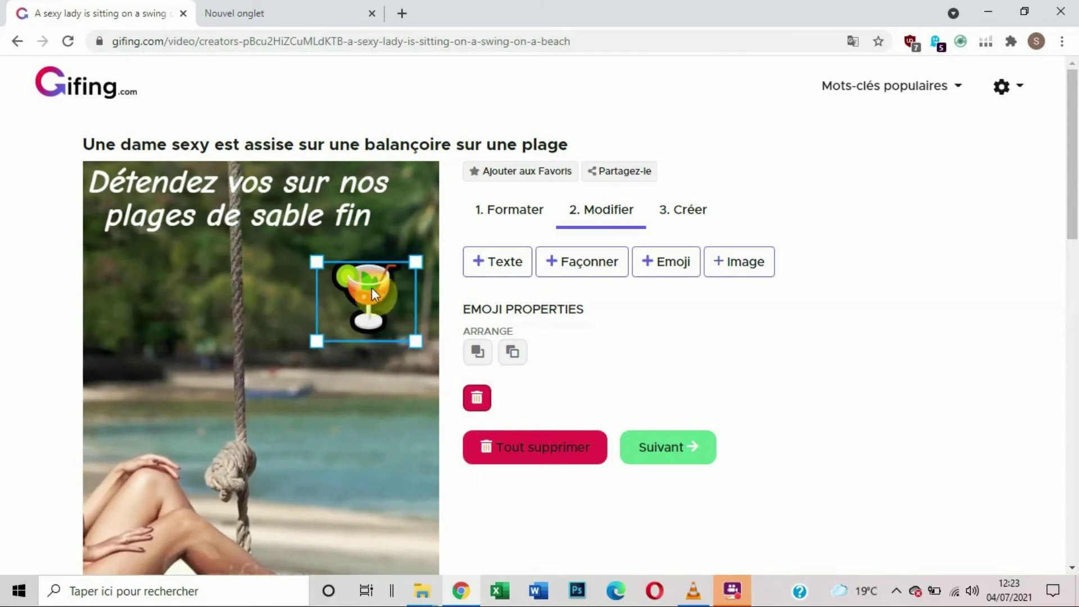
left_click_drag(383, 268, 396, 249)
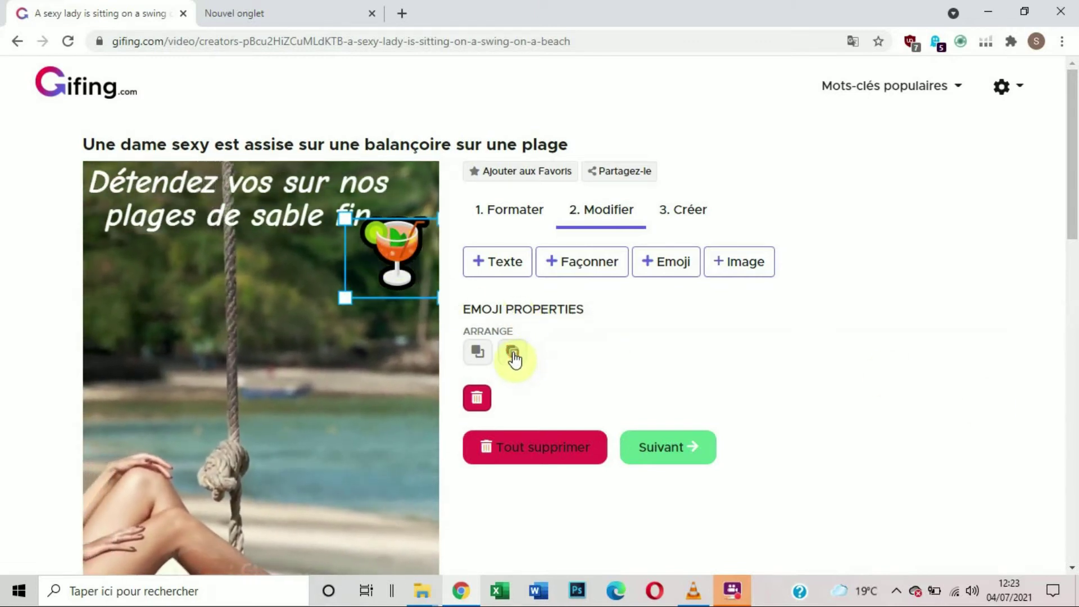
left_click(382, 359)
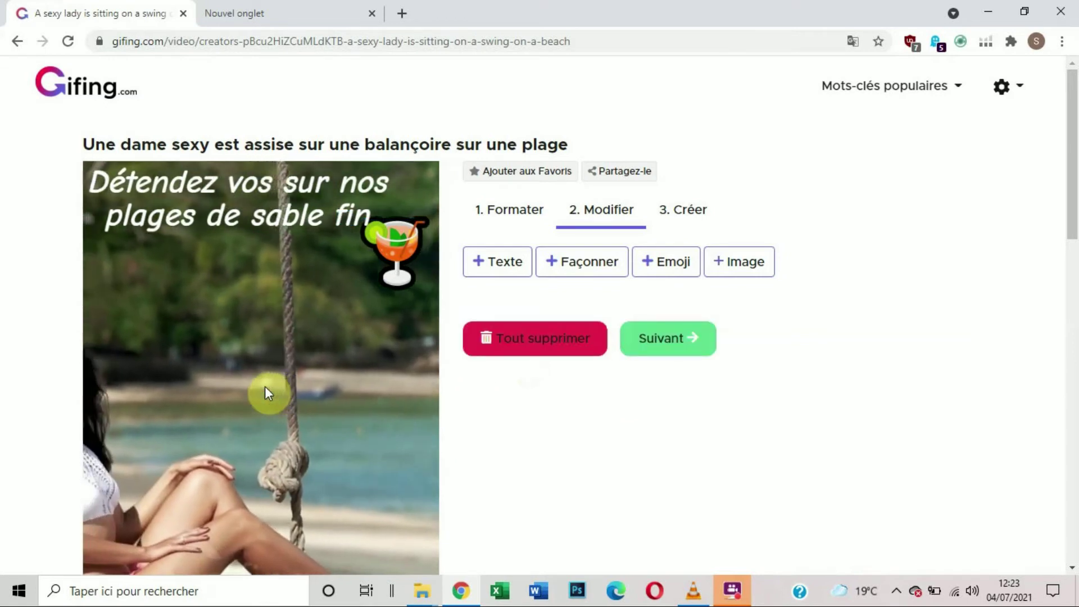
Step: Add a second text element to the video and format it in italic Comic Neue
scroll(308, 291, "down", 1)
scroll(309, 291, "up", 1)
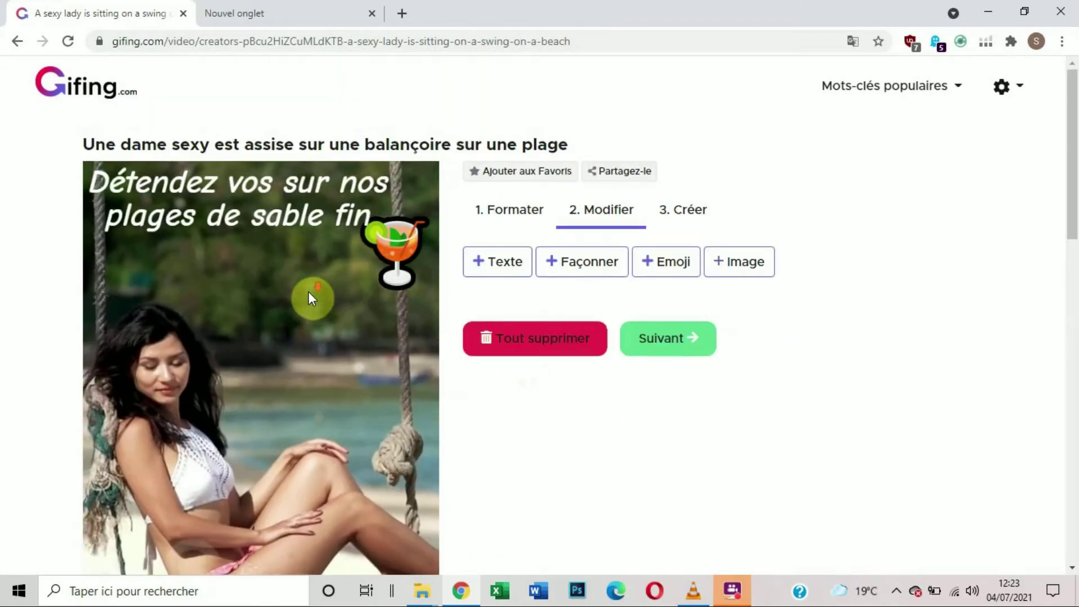
scroll(308, 291, "down", 1)
scroll(308, 292, "down", 1)
scroll(337, 278, "up", 2)
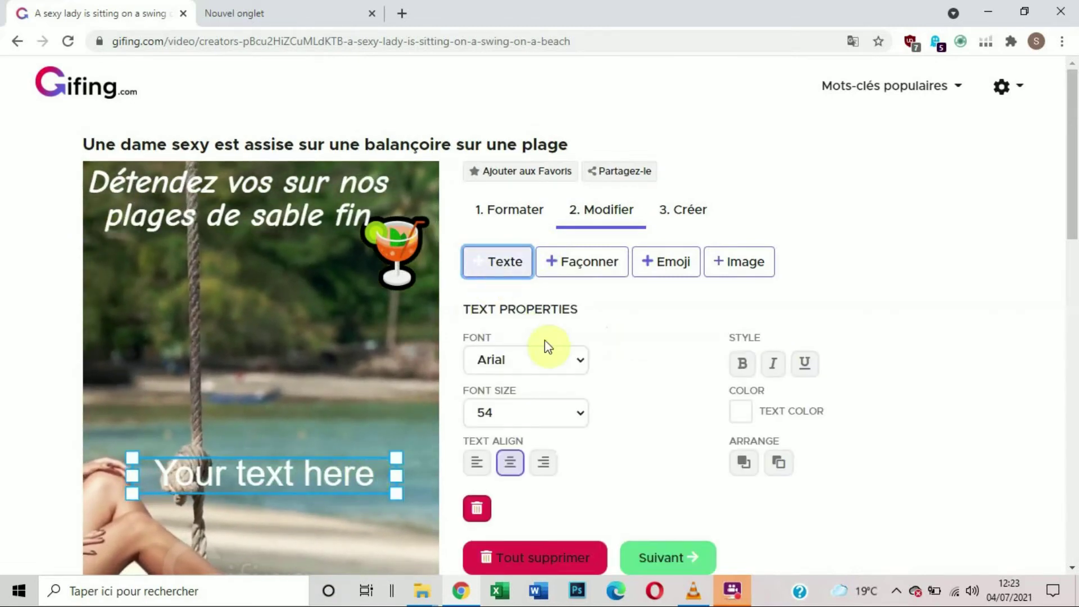
left_click(546, 361)
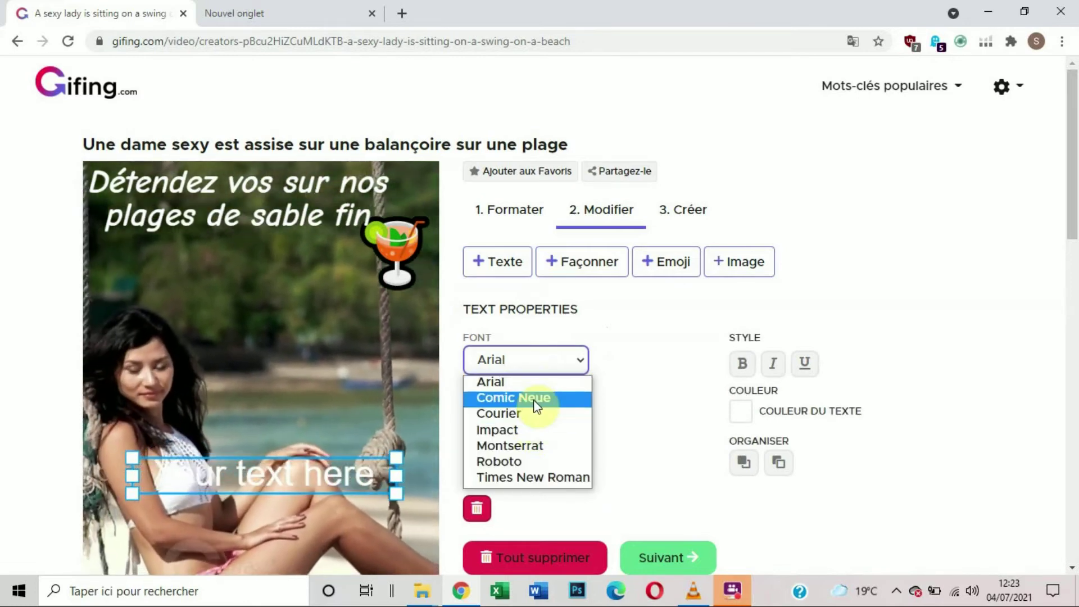
left_click(581, 401)
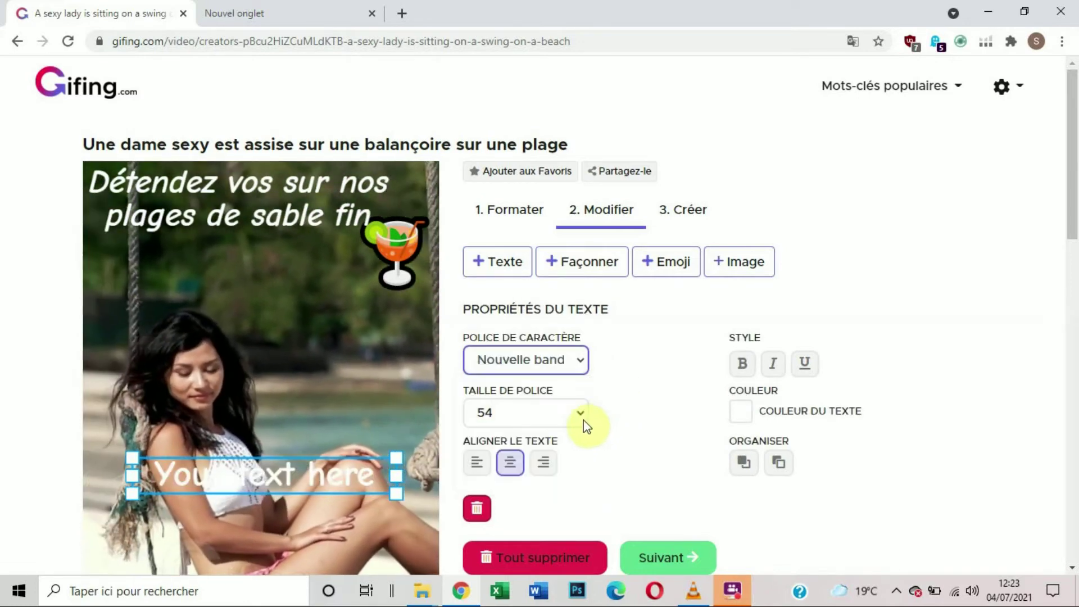
left_click(582, 414)
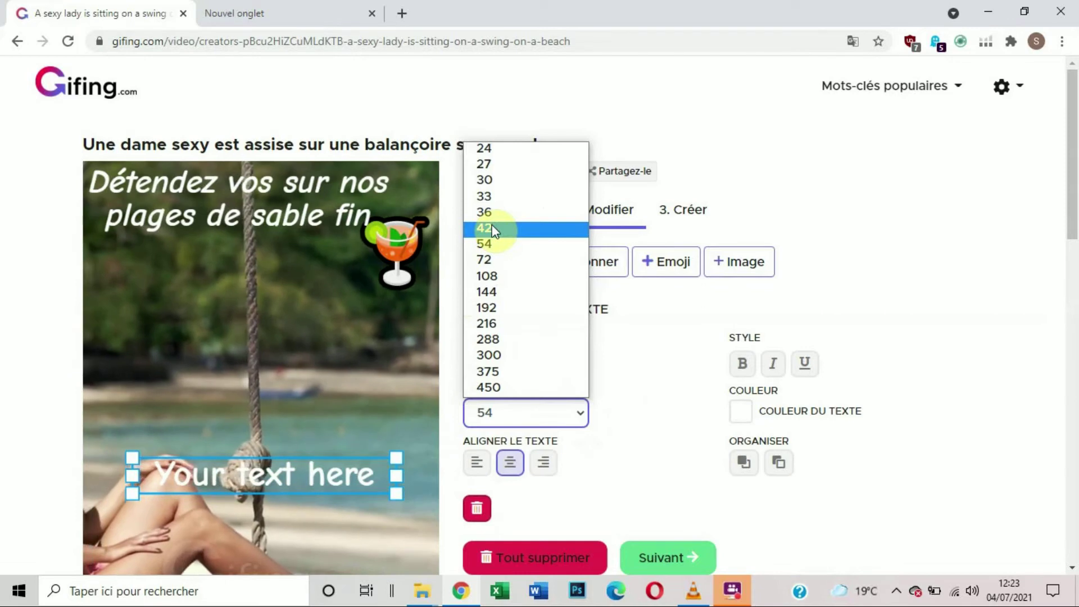
left_click(343, 308)
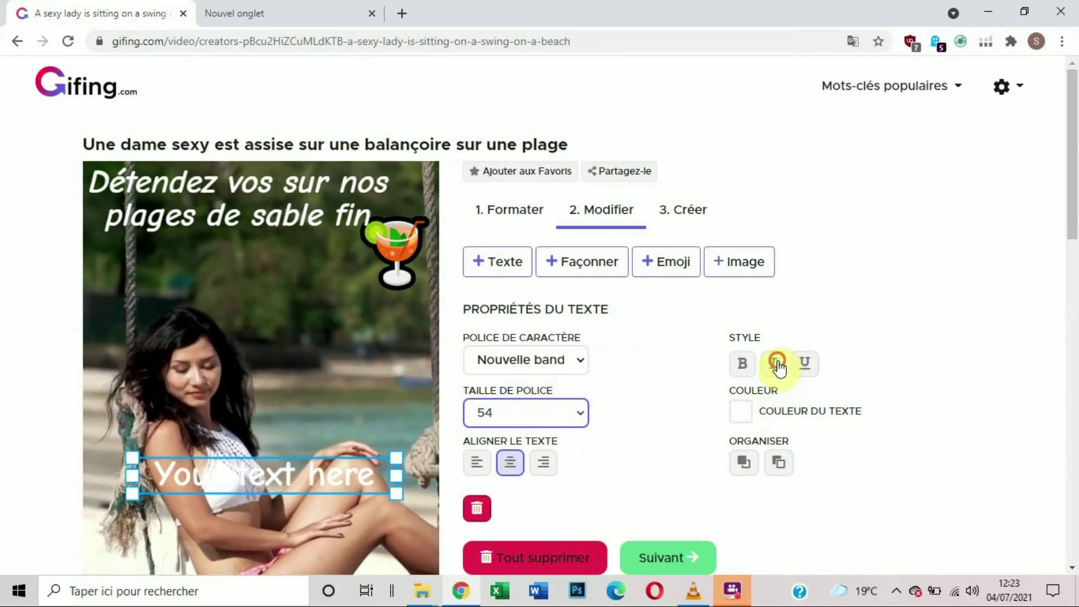
Step: Replace the placeholder of the new text with "Avec notre offre promo de -40%"
left_click_drag(368, 473, 370, 477)
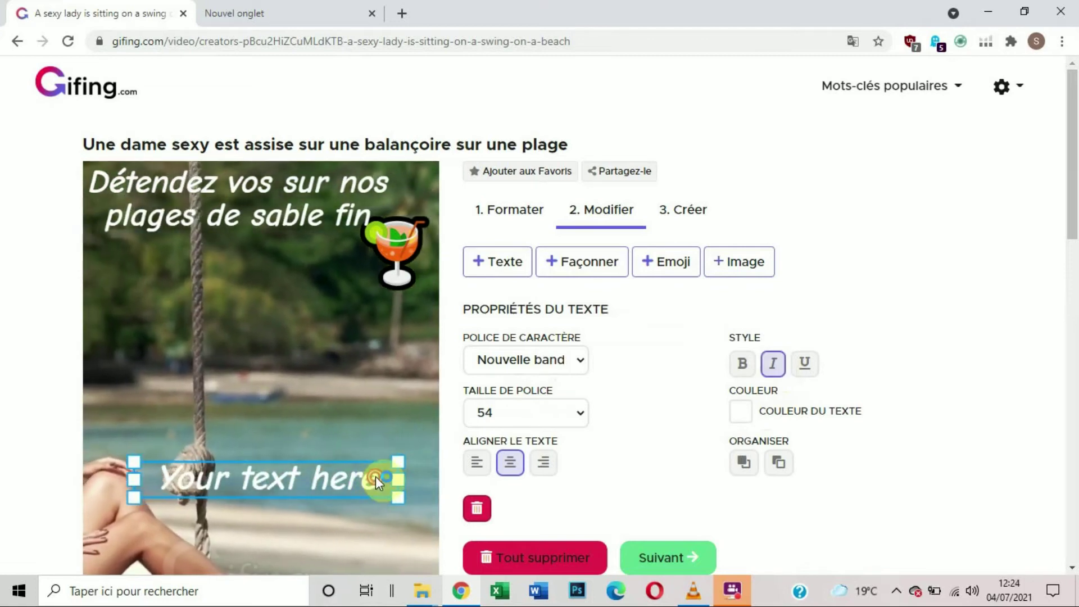
double_click(374, 476)
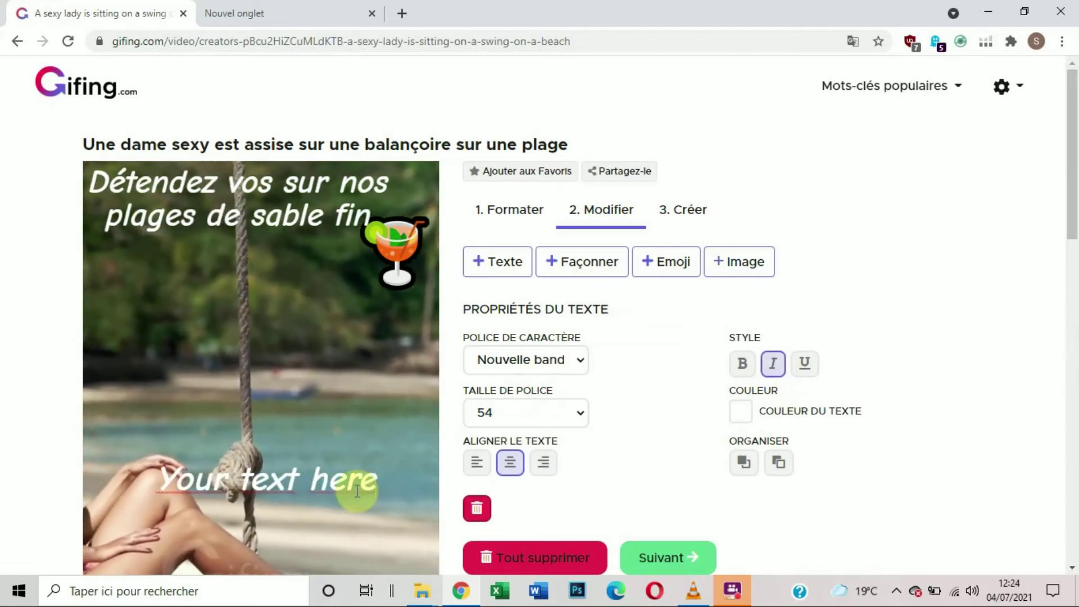
key("BackSpace")
key("BackSpace")
key("BackSpace")
key("BackSpace")
key("BackSpace")
key("BackSpace")
key("BackSpace")
key("BackSpace")
key("BackSpace")
key("BackSpace")
key("BackSpace")
key("BackSpace")
key("BackSpace")
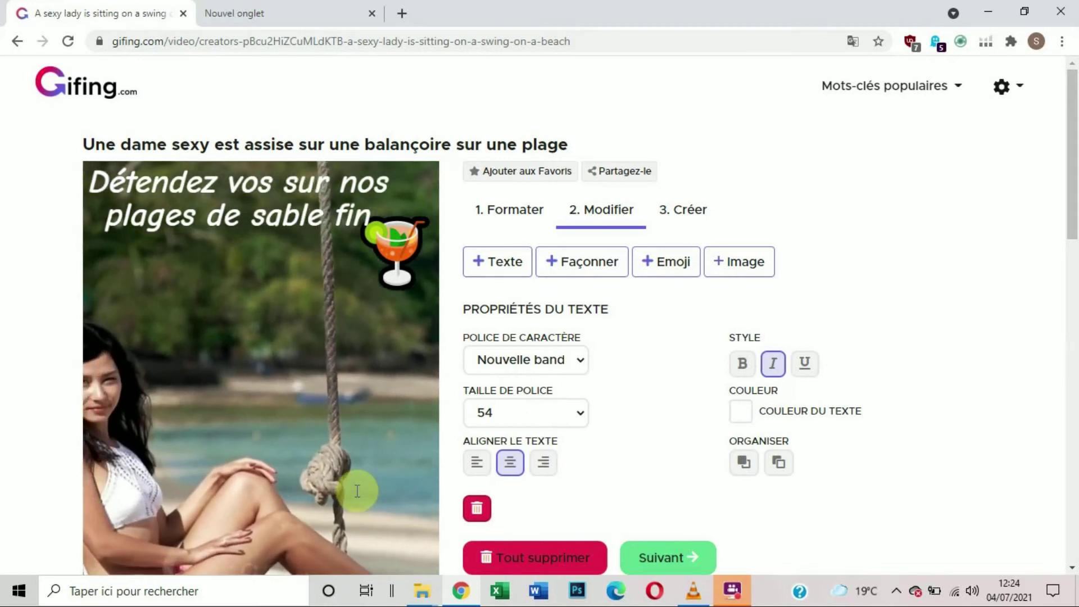
type("Avec")
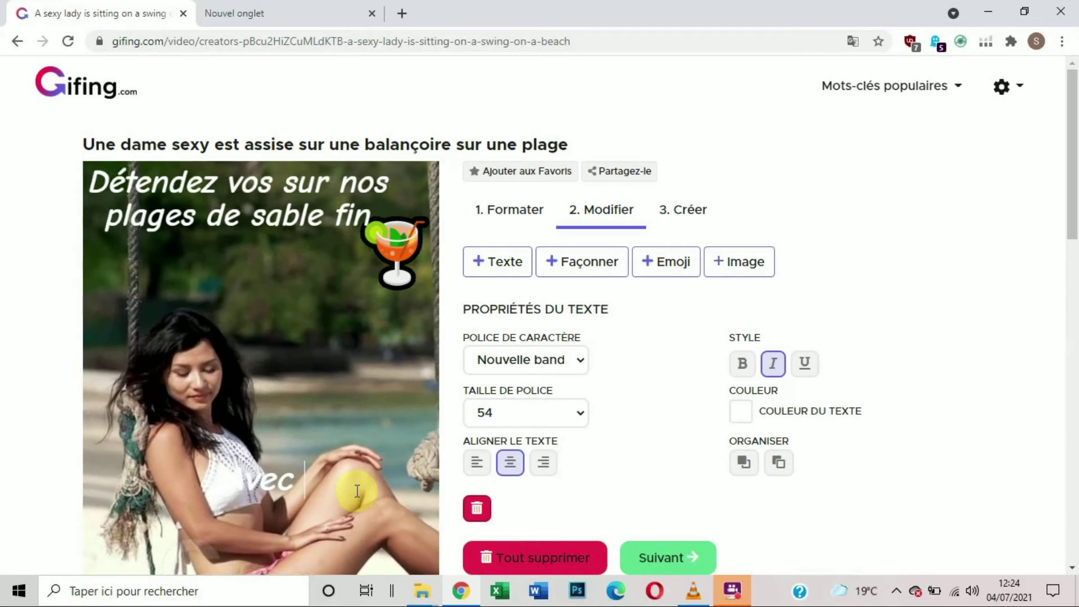
type(" notre")
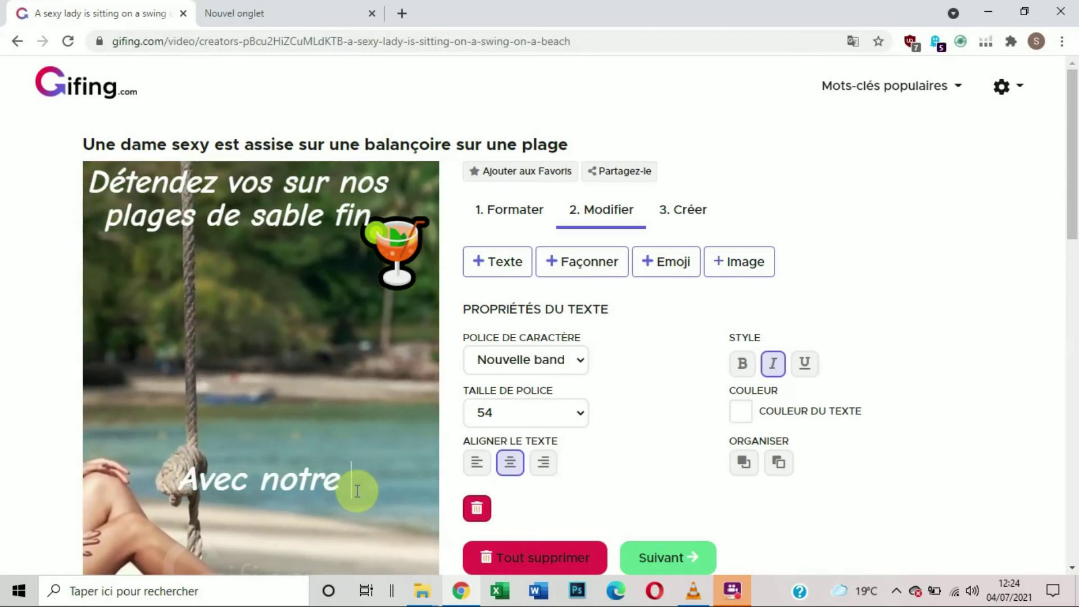
type(" offr")
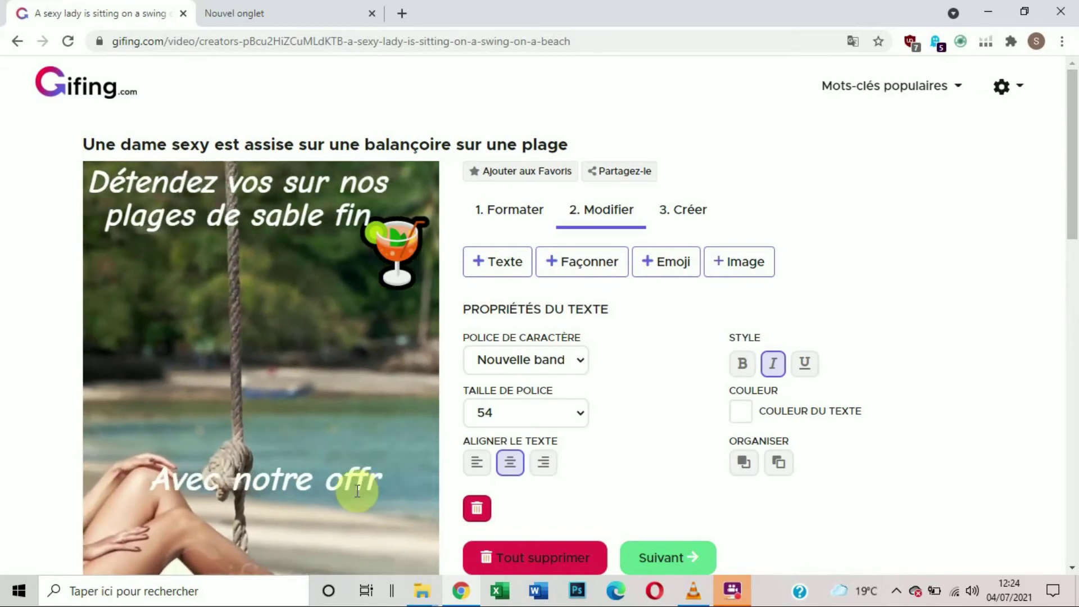
type("e ")
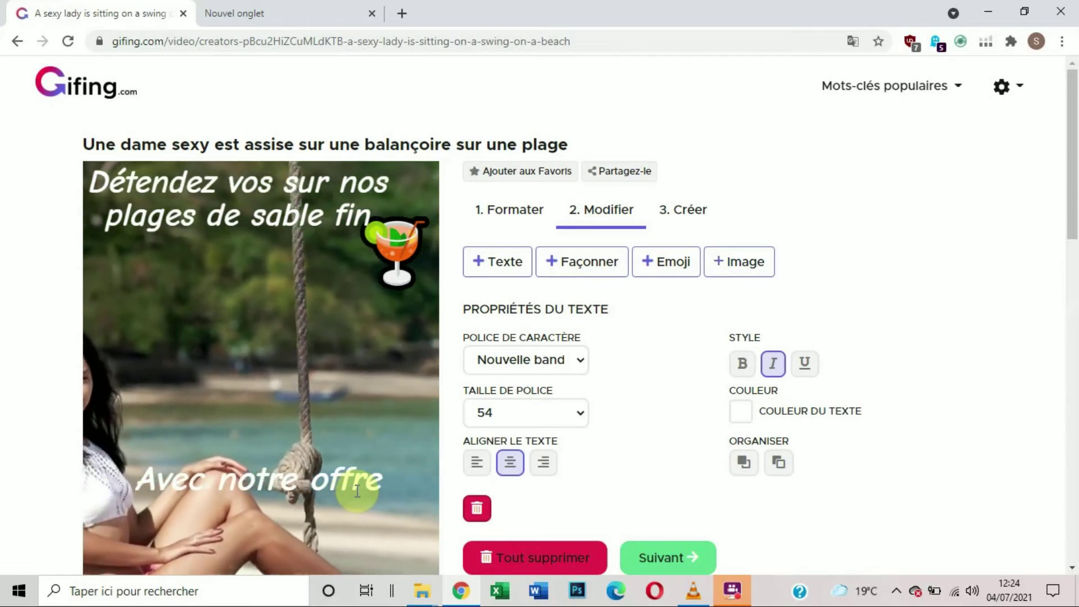
type("promo")
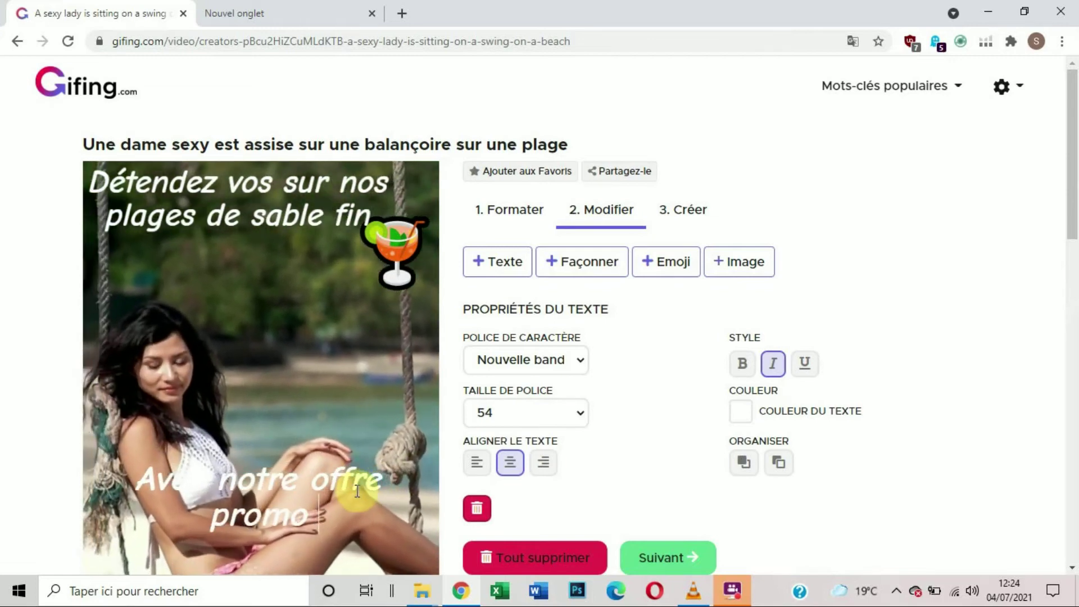
type(" de")
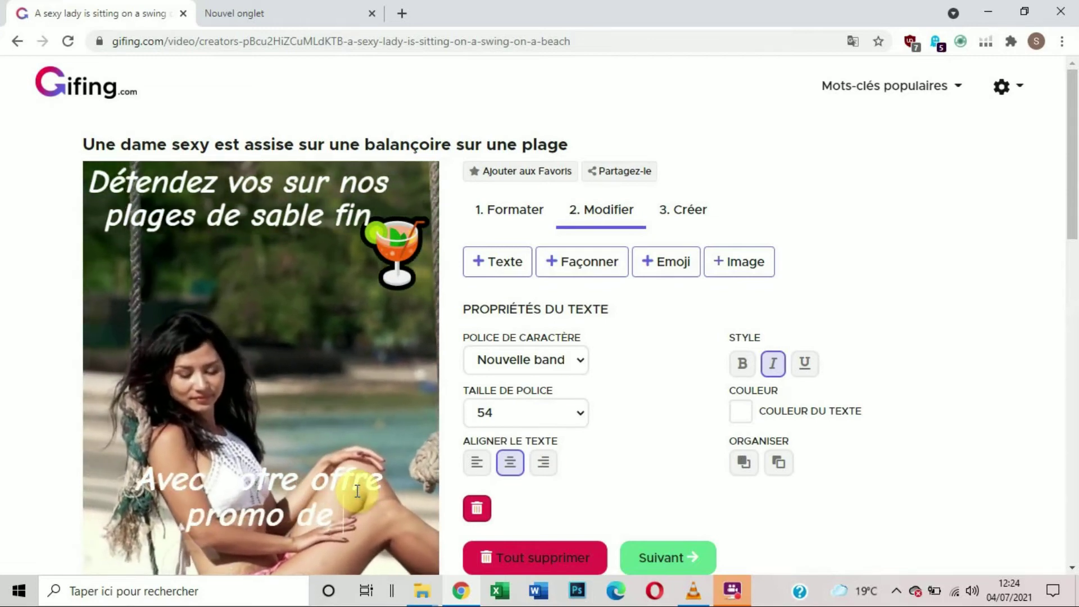
type(" -40")
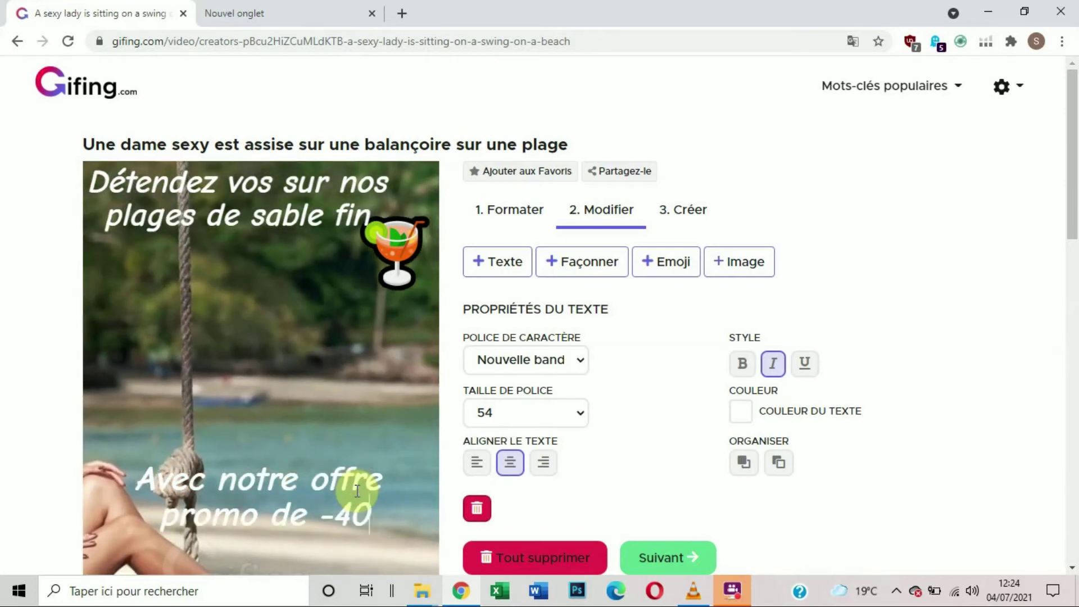
type("%")
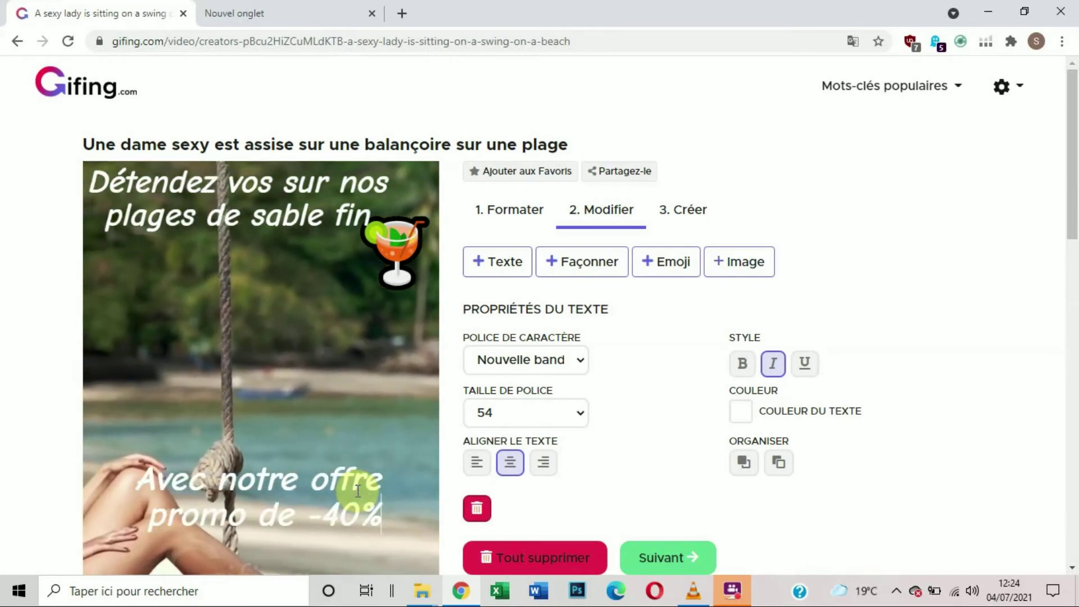
Step: Move the promo text down onto the sand near the bottom of the video
scroll(235, 217, "down", 5)
scroll(316, 259, "up", 1)
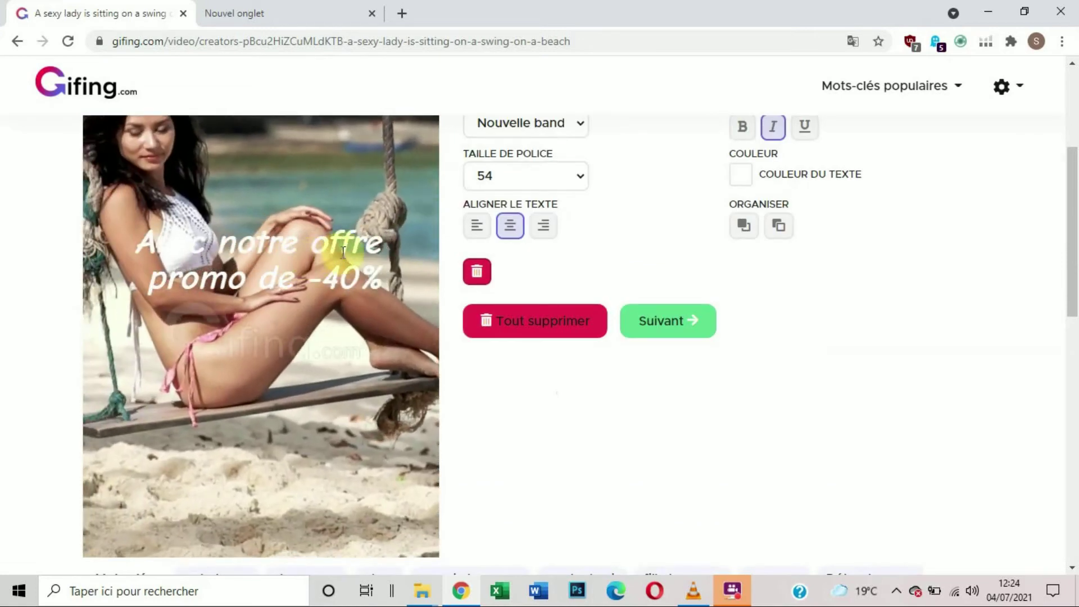
scroll(297, 269, "down", 3)
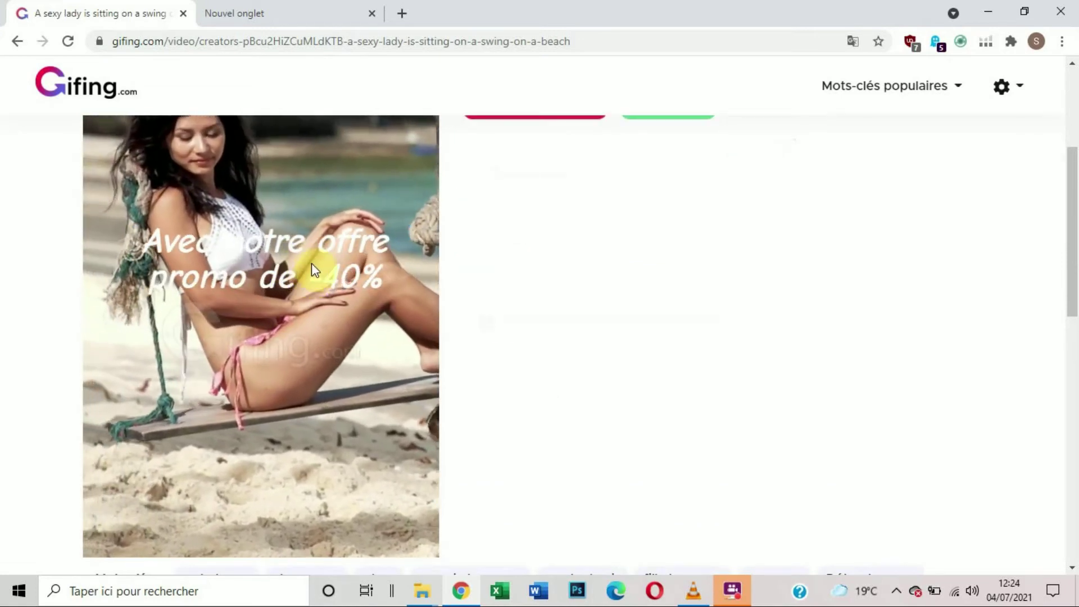
left_click_drag(305, 274, 292, 456)
scroll(293, 427, "down", 1)
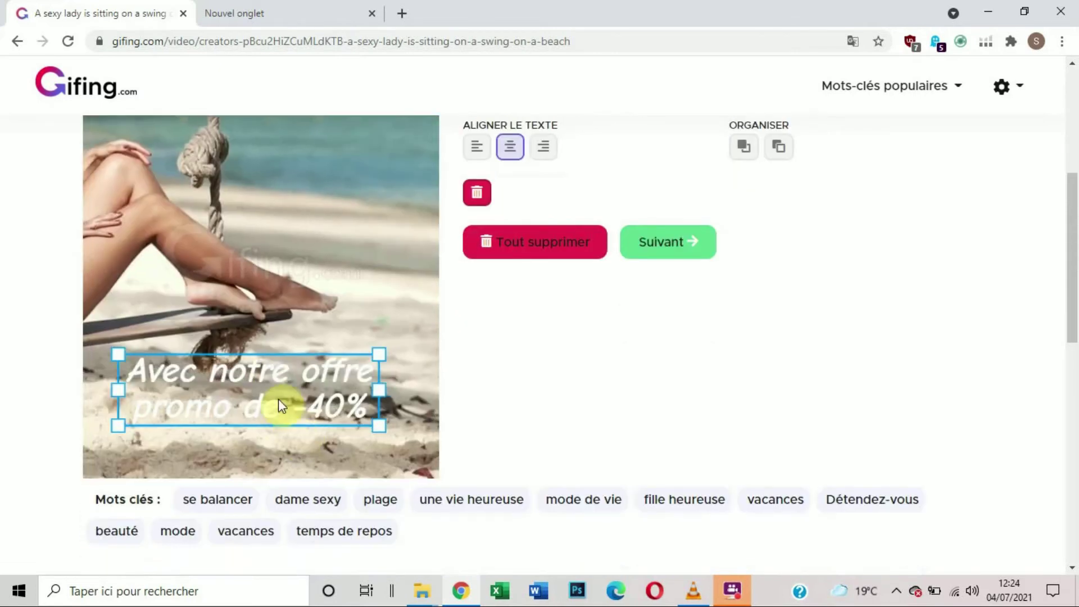
Step: Set the promo text's color to bright red #FE0505
scroll(274, 253, "up", 1)
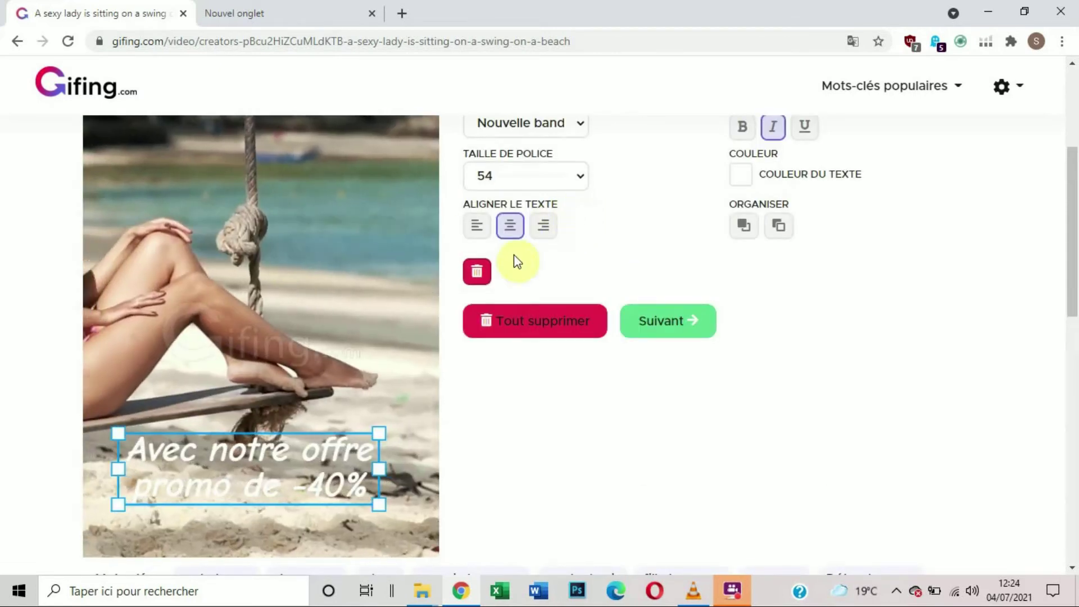
scroll(562, 259, "up", 1)
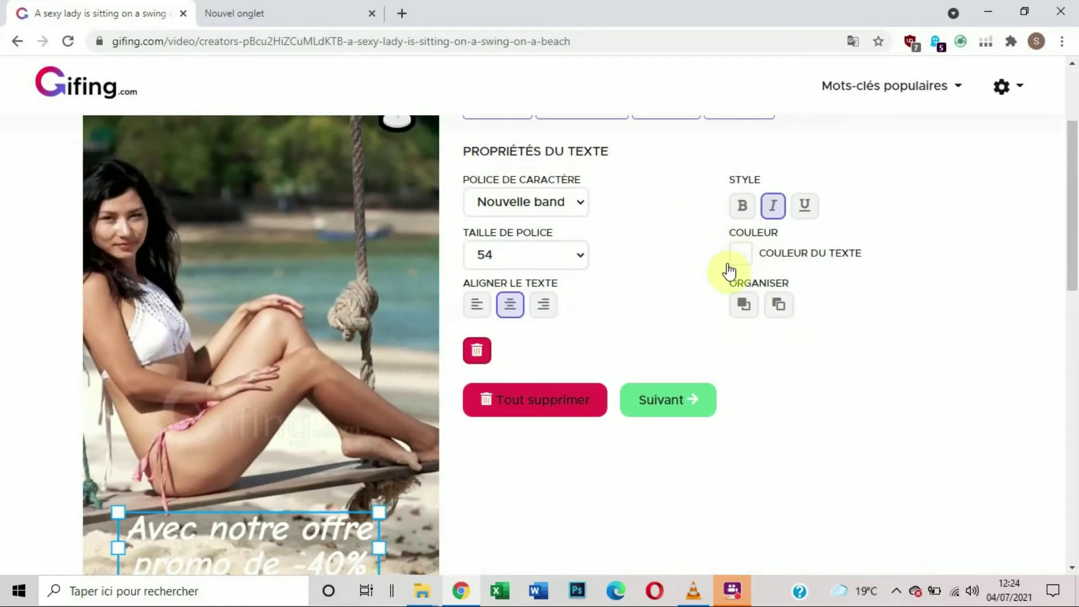
left_click(741, 253)
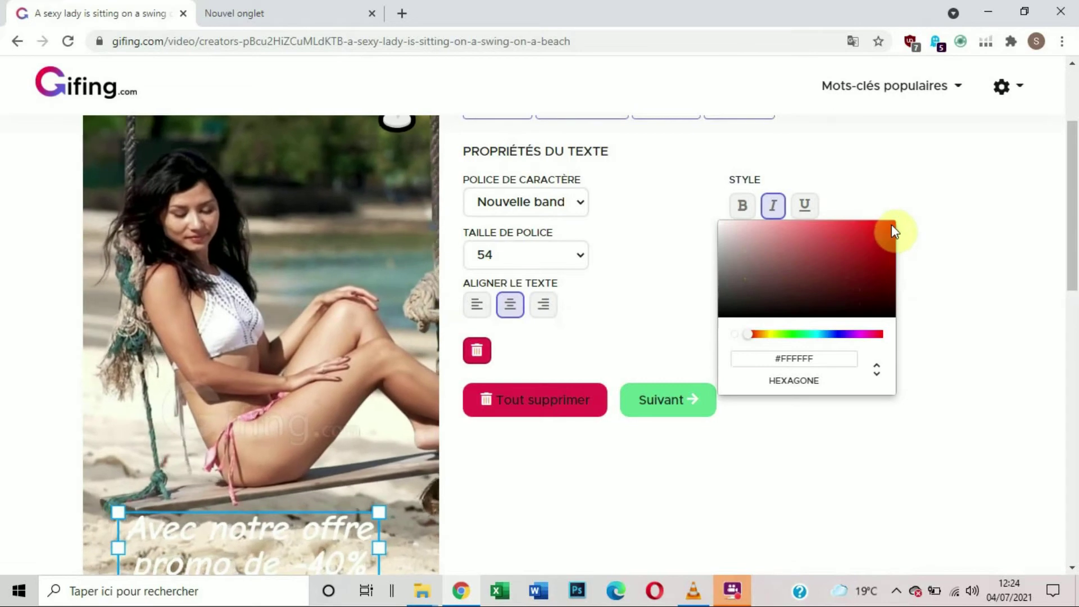
left_click(893, 225)
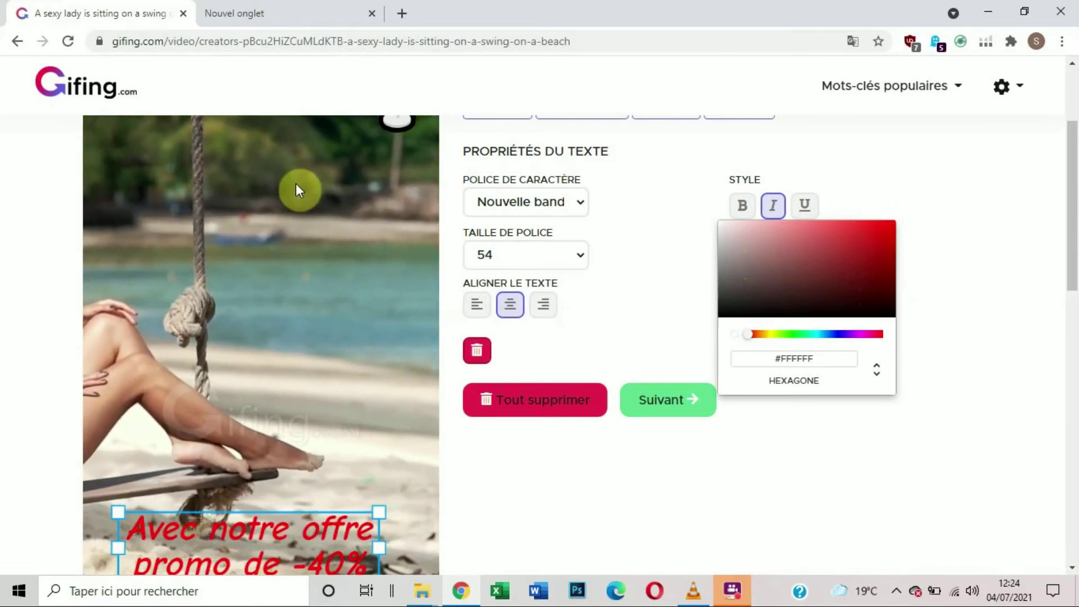
Step: Center the red promo text horizontally over the sand and deselect it
scroll(366, 301, "down", 3)
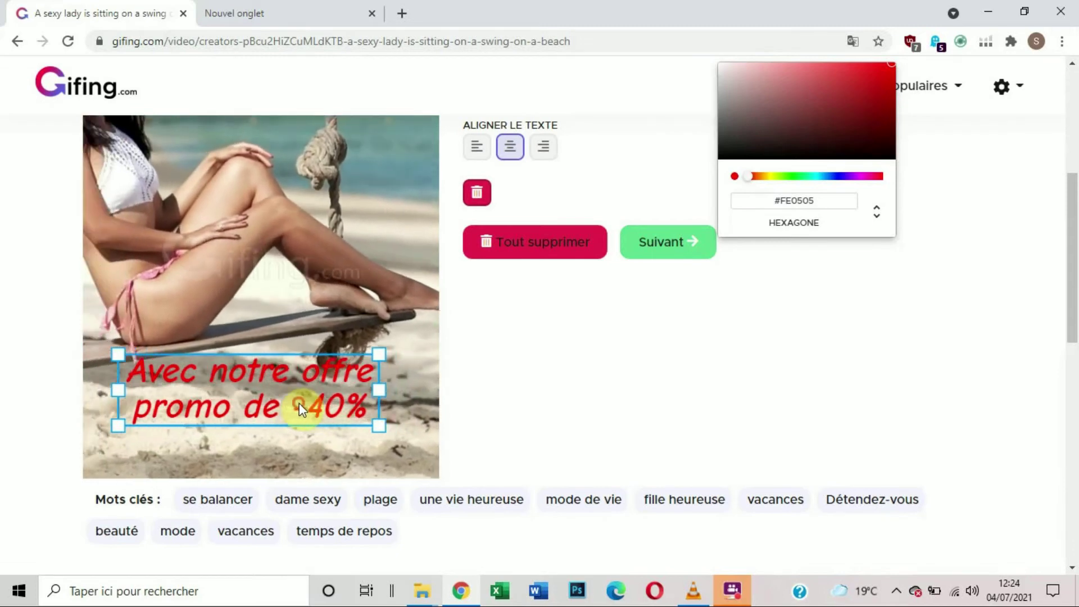
left_click(298, 403)
left_click_drag(263, 384, 276, 386)
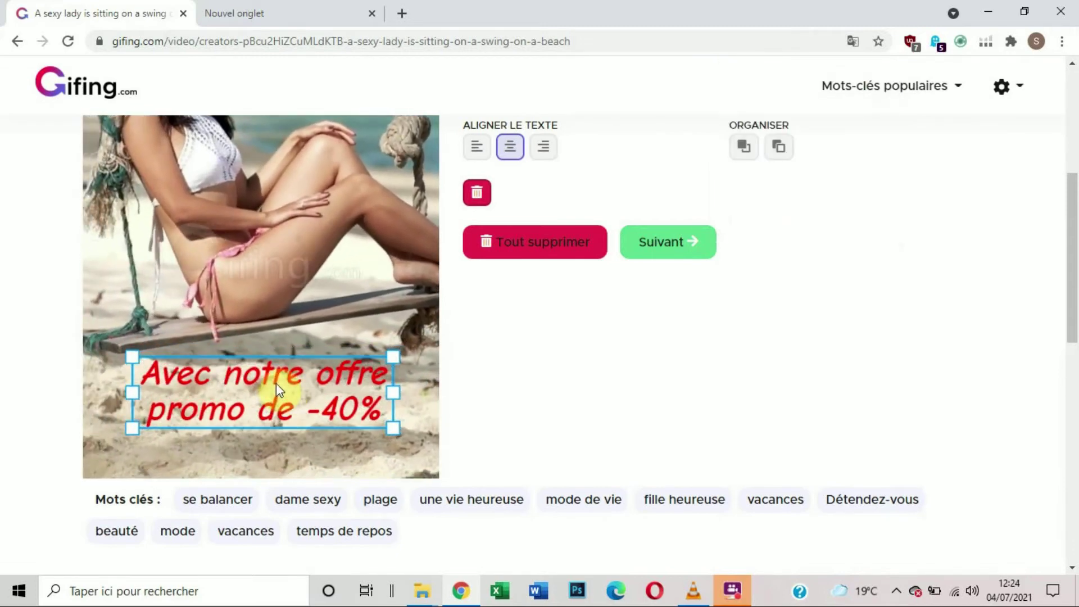
left_click(294, 222)
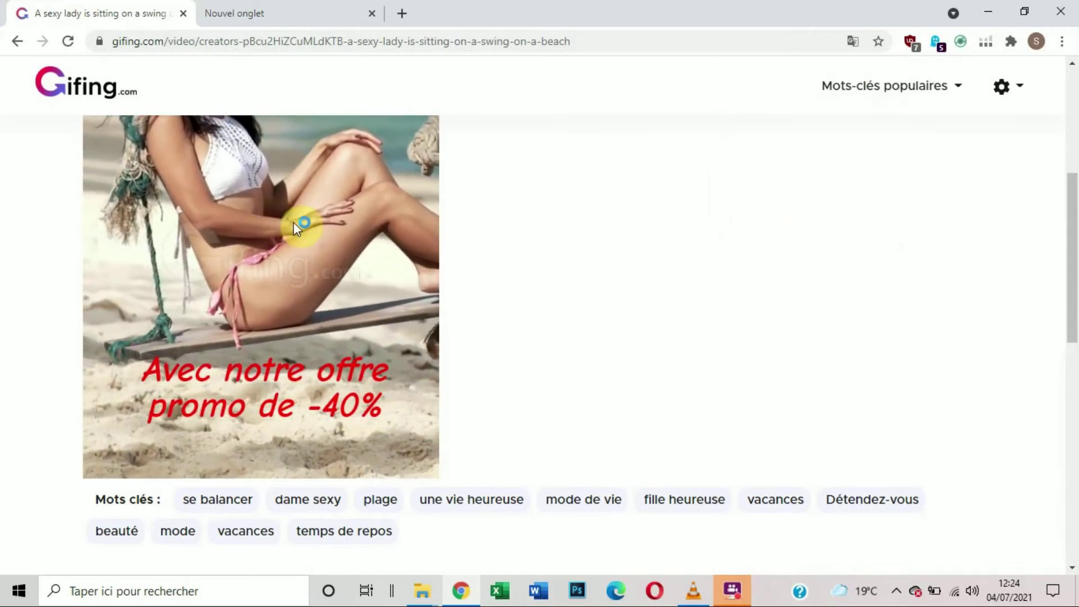
Step: Insert the Agency logo image file "21" from the Images enregistrées folder into the video
scroll(282, 252, "up", 5)
scroll(282, 252, "down", 3)
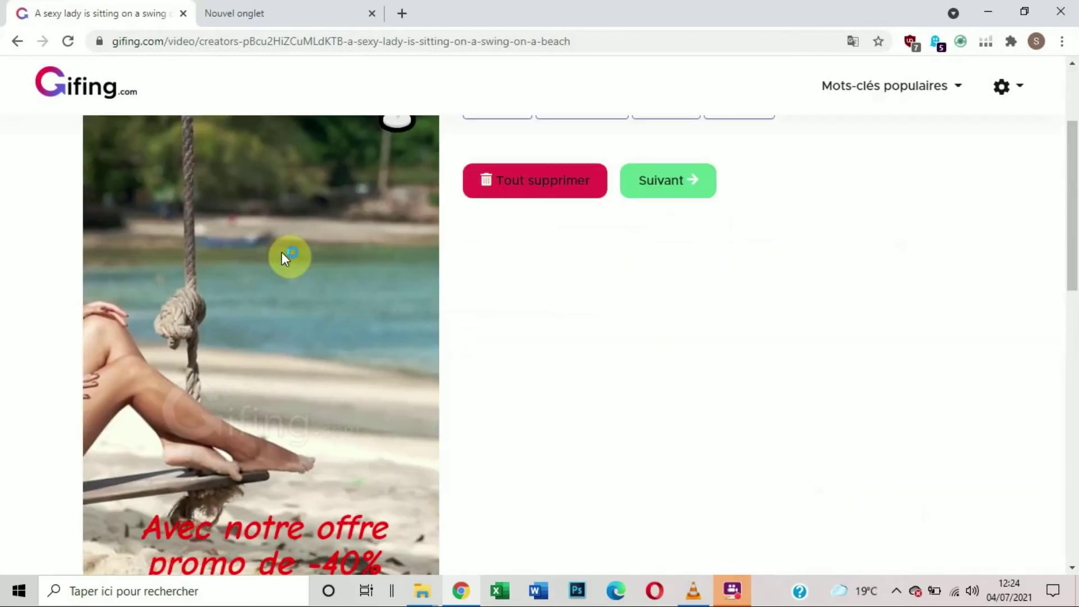
scroll(282, 252, "down", 3)
scroll(282, 248, "up", 6)
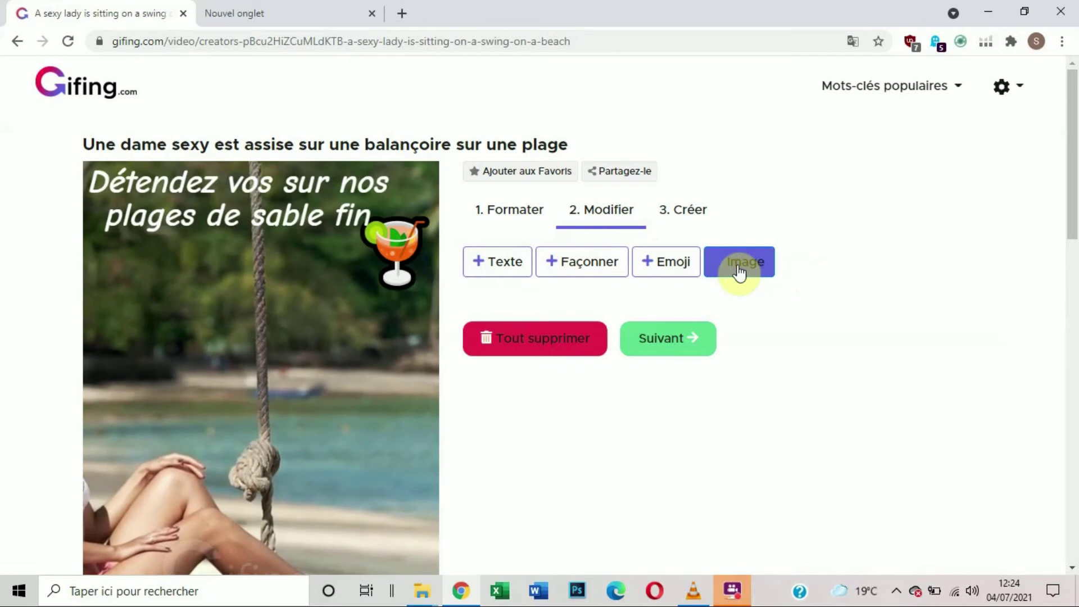
left_click(739, 273)
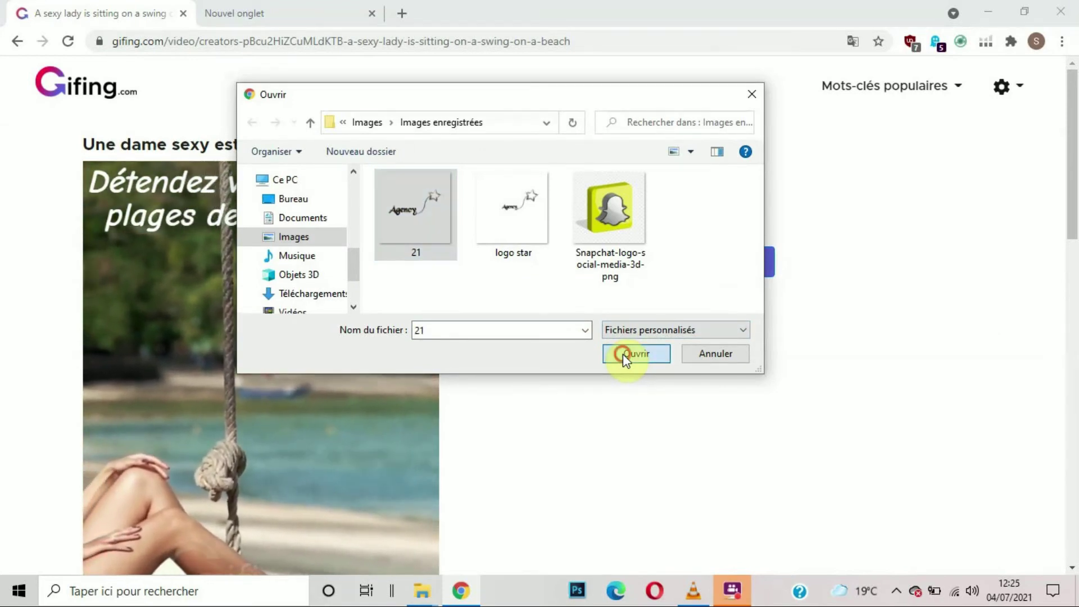
left_click(635, 353)
scroll(190, 330, "down", 3)
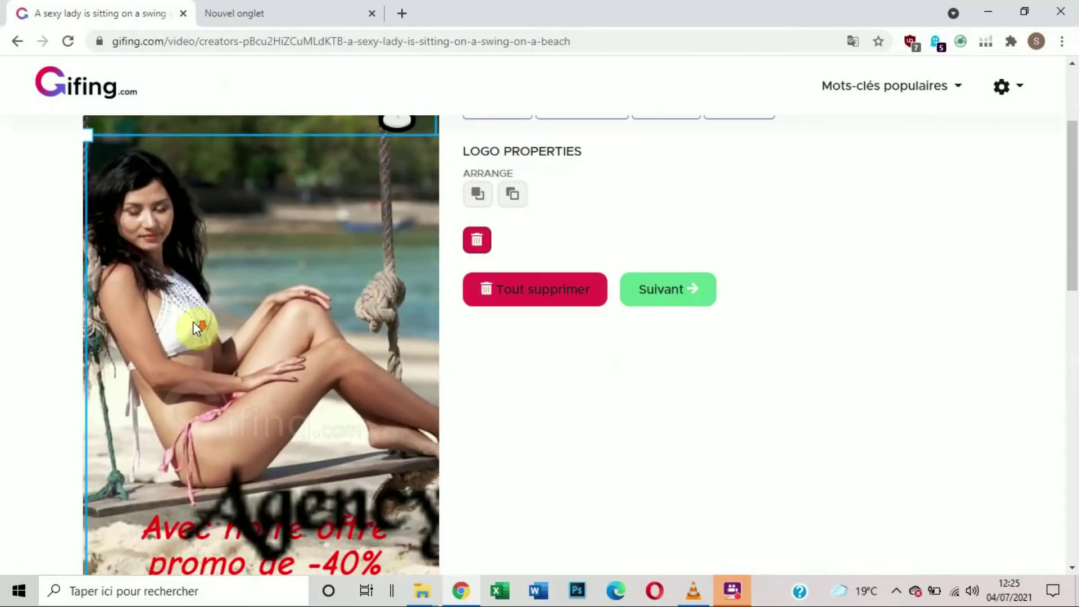
Step: Shrink the Agency logo proportionally until its frame spans slightly less than half of the video's width
scroll(194, 322, "down", 1)
scroll(194, 321, "up", 2)
left_click_drag(87, 210, 111, 217)
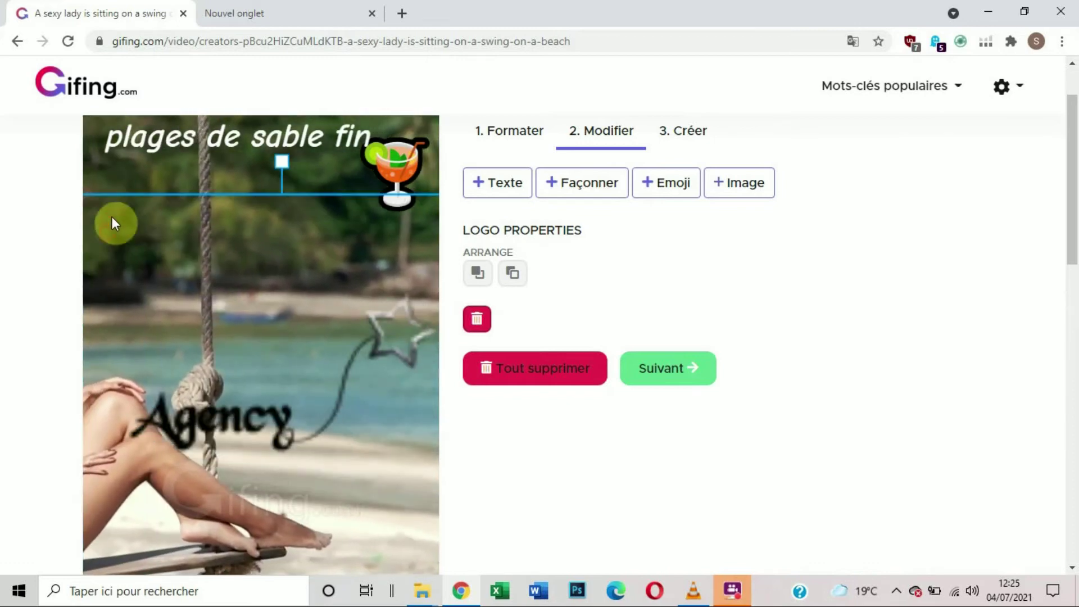
left_click_drag(192, 269, 285, 274)
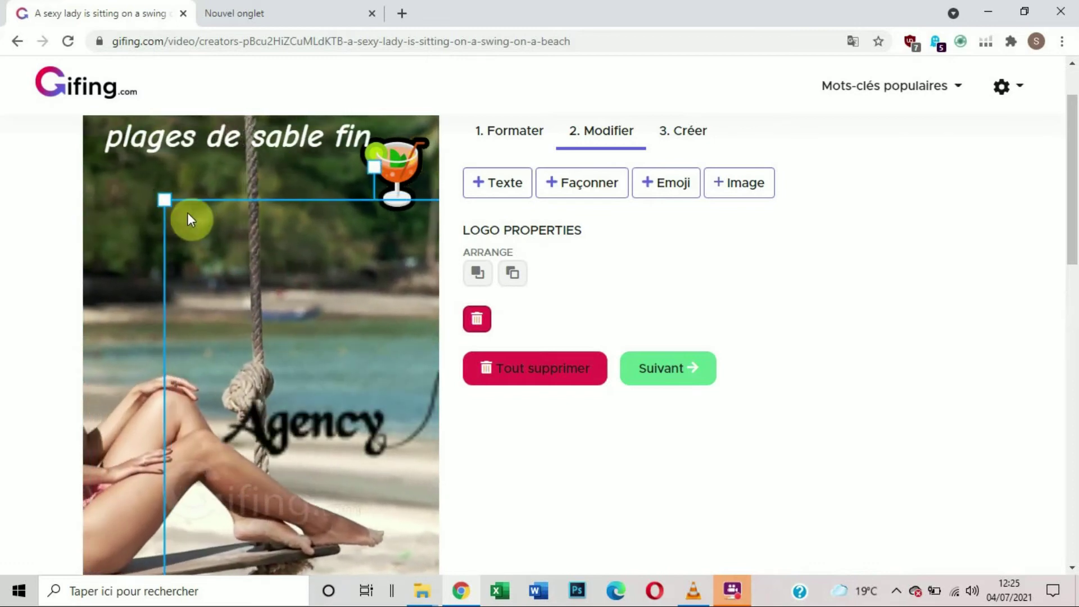
left_click_drag(166, 197, 194, 322)
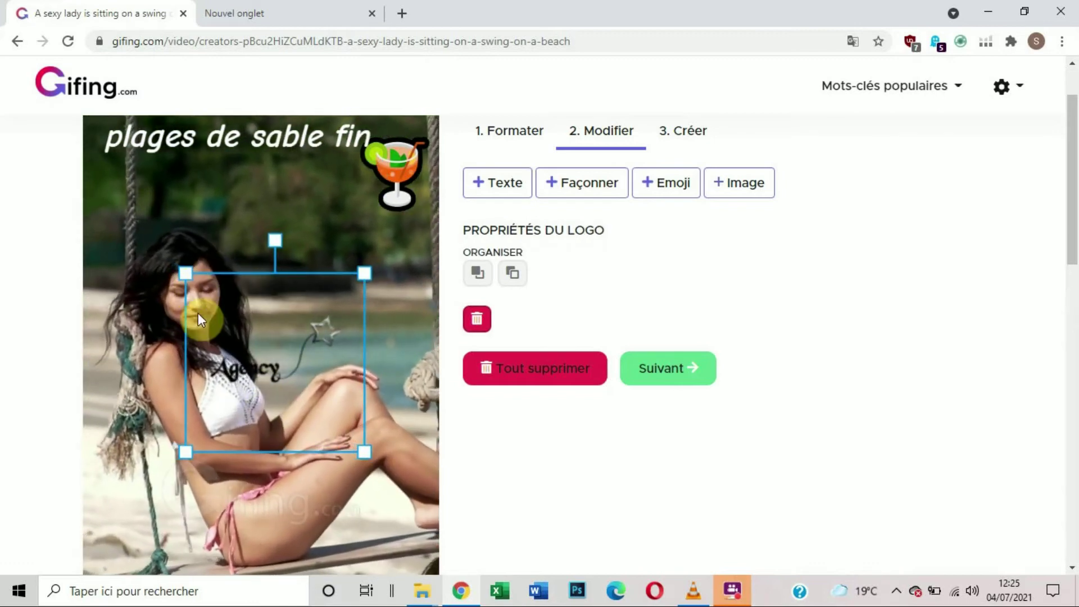
scroll(277, 318, "down", 4)
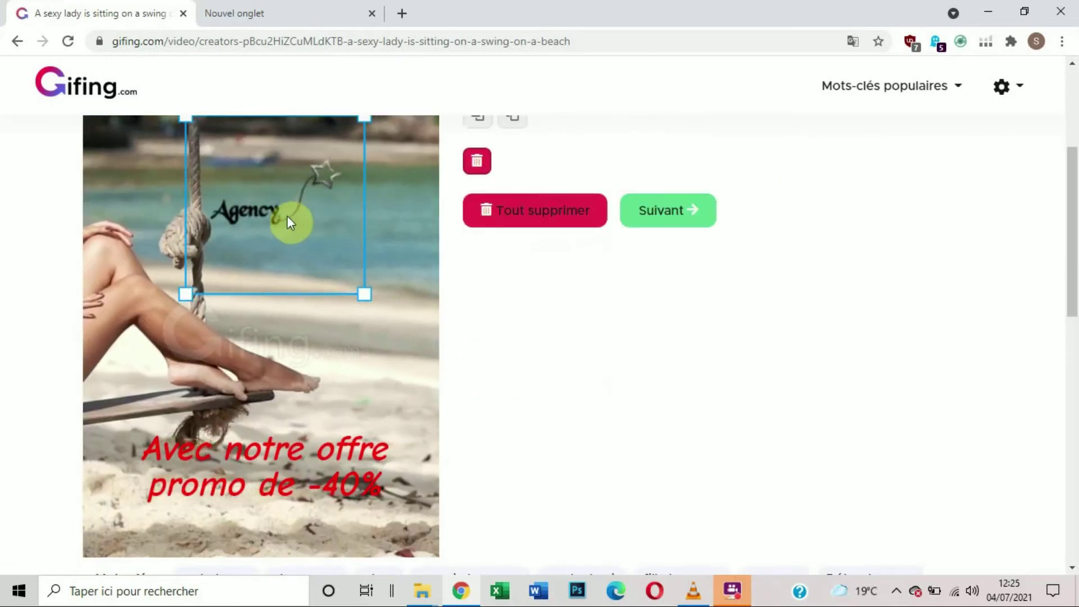
scroll(275, 231, "up", 4)
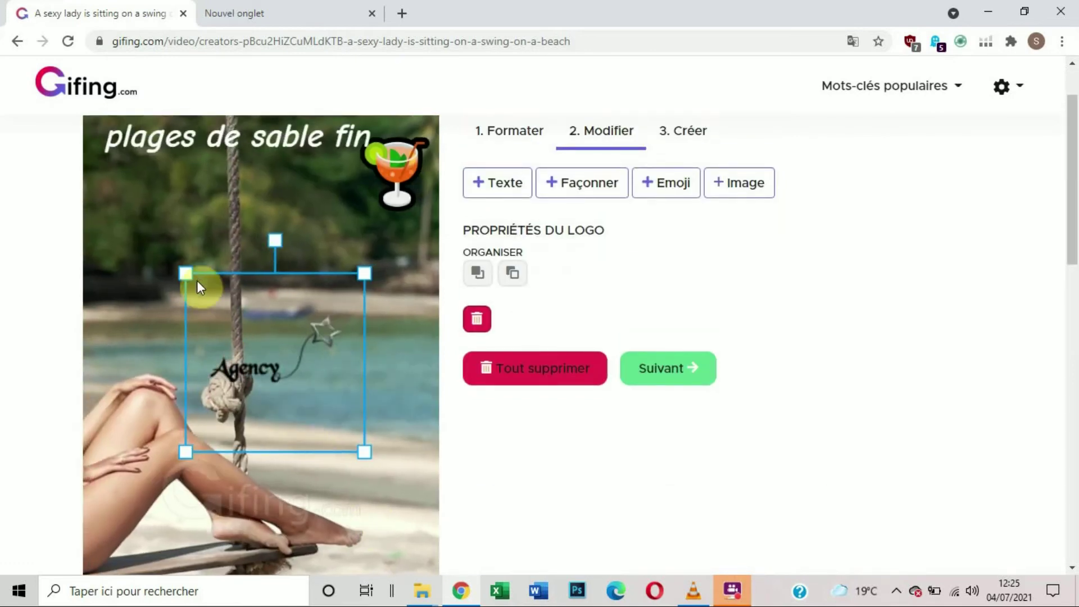
left_click_drag(190, 275, 193, 298)
Step: Move the Agency logo onto the sand in the video's lower-left corner and deselect it
left_click_drag(307, 380, 226, 519)
scroll(227, 269, "down", 4)
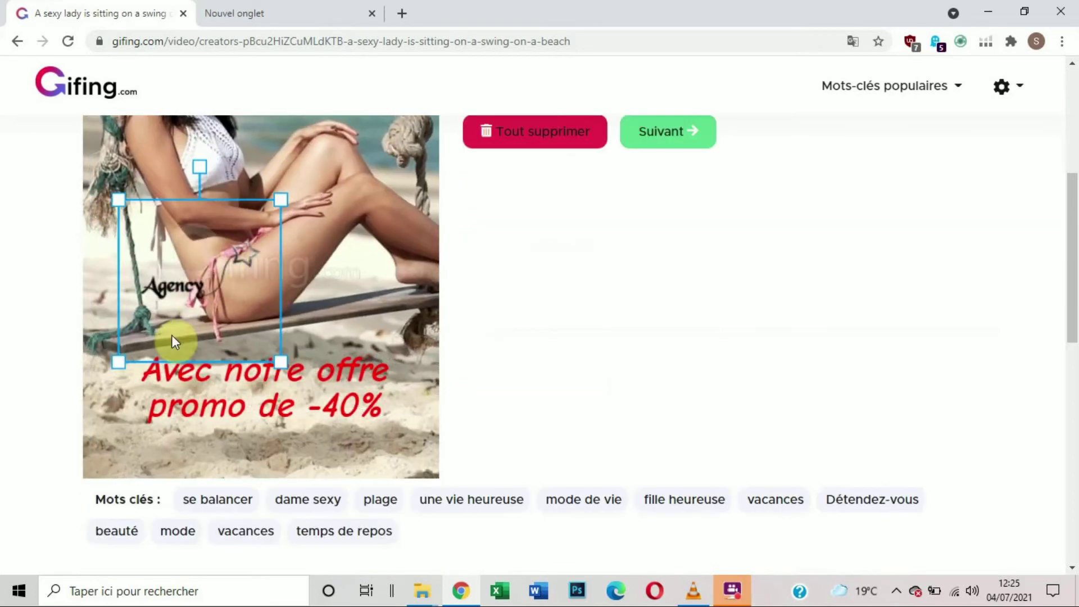
left_click_drag(175, 308, 146, 441)
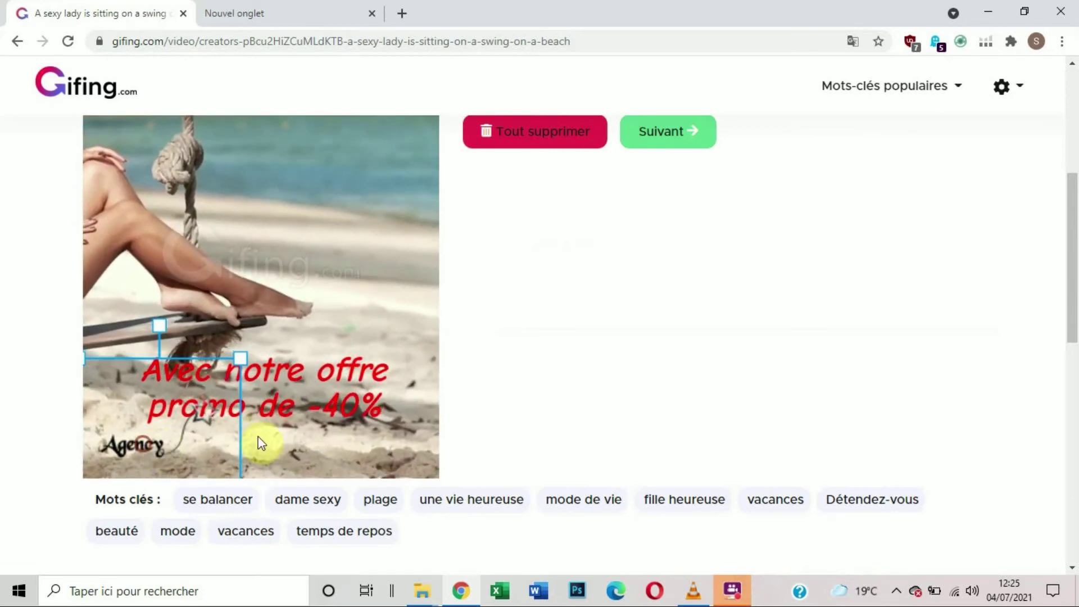
left_click(345, 319)
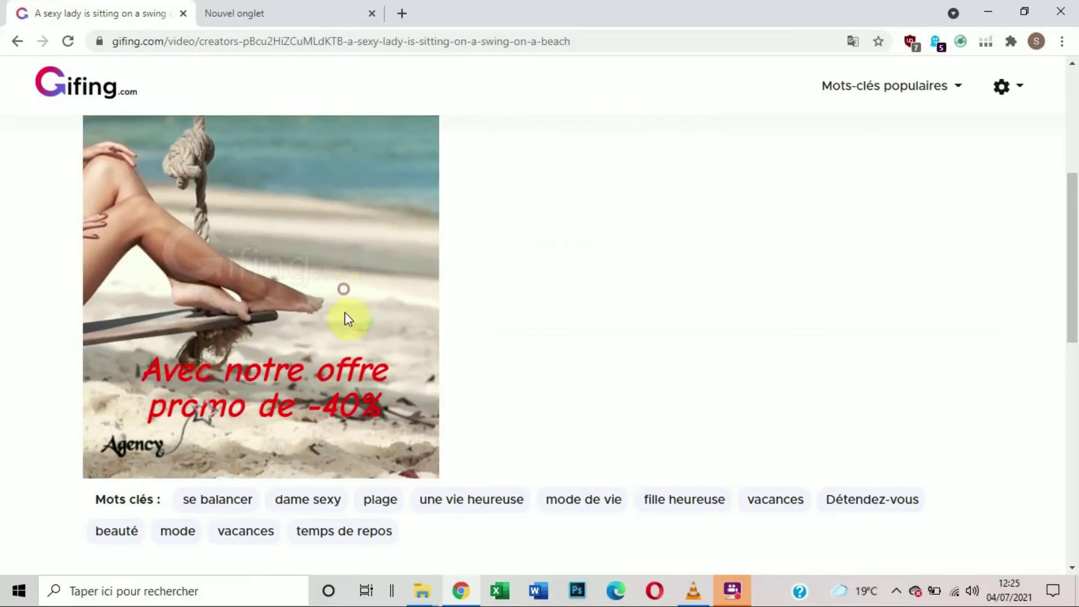
Step: Move the red promo text up so it clears the star of the Agency logo, and deselect it
left_click(325, 387)
left_click_drag(316, 384, 305, 329)
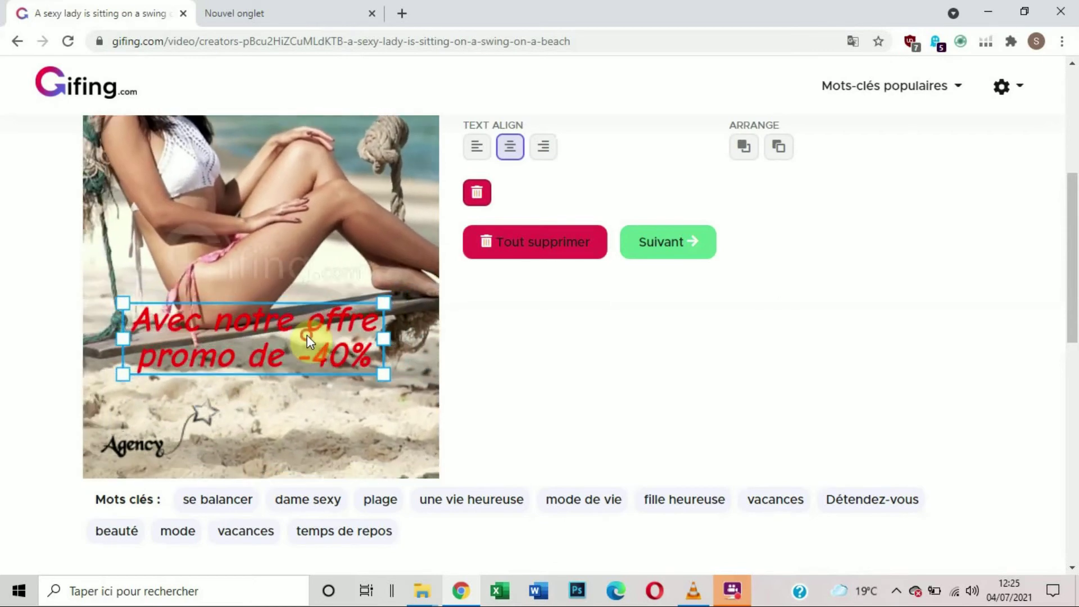
left_click(371, 413)
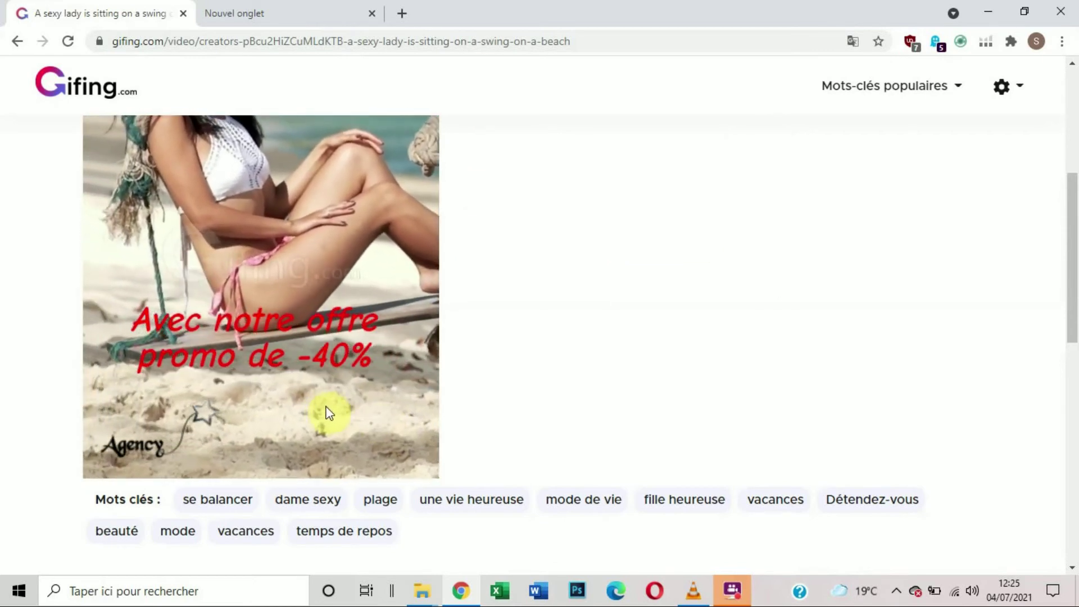
Step: Check the finished layout, proceed to the creation stage and create the video with the prefilled title and language
scroll(329, 407, "up", 1)
scroll(277, 338, "up", 1)
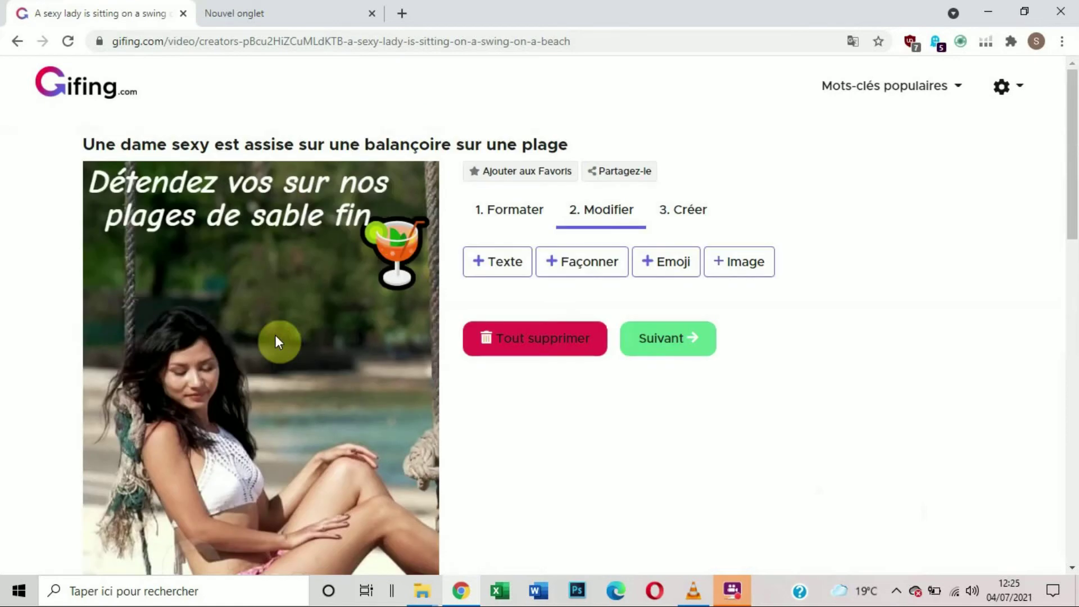
scroll(289, 315, "down", 2)
scroll(289, 311, "down", 1)
scroll(289, 309, "up", 4)
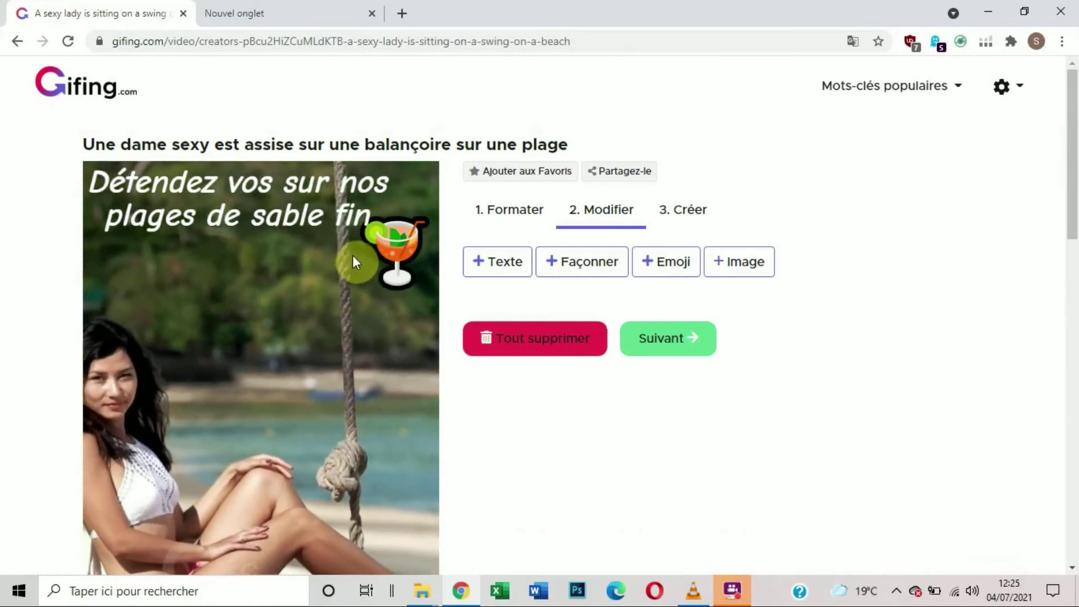
scroll(271, 306, "down", 4)
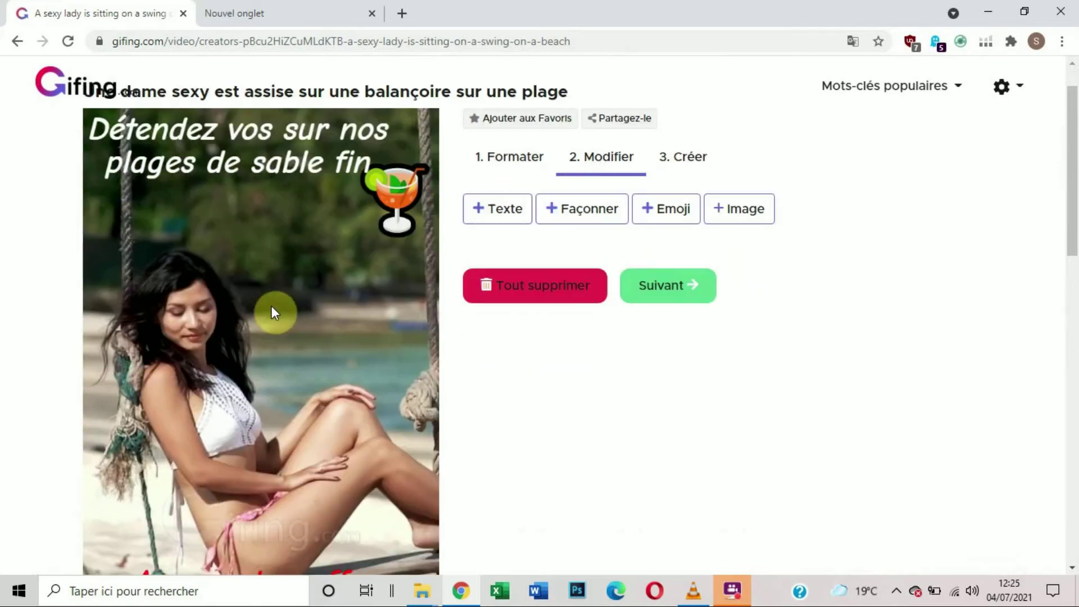
scroll(272, 313, "up", 4)
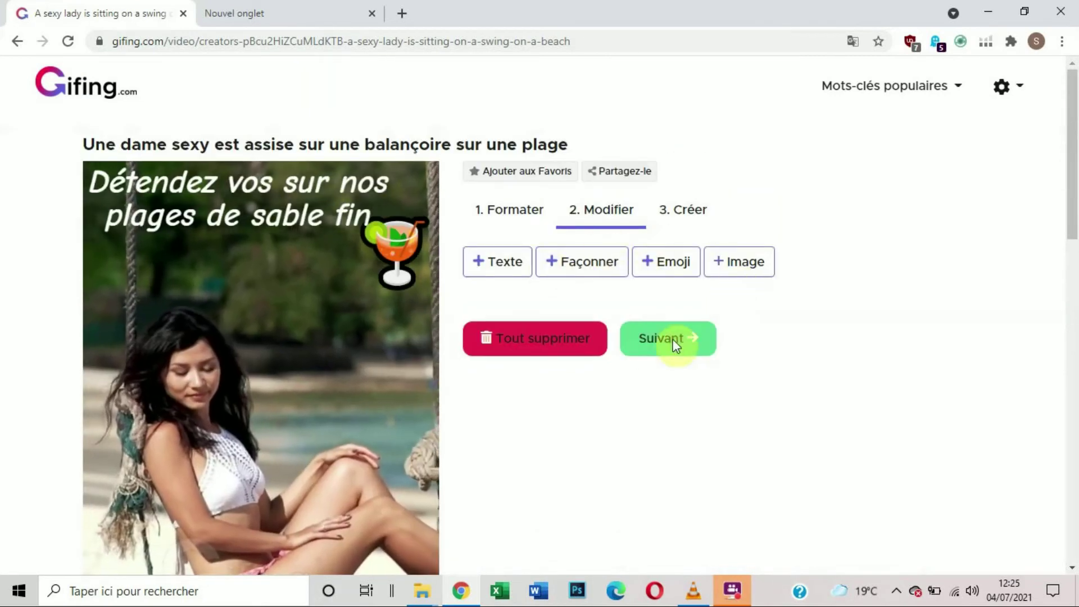
left_click(691, 354)
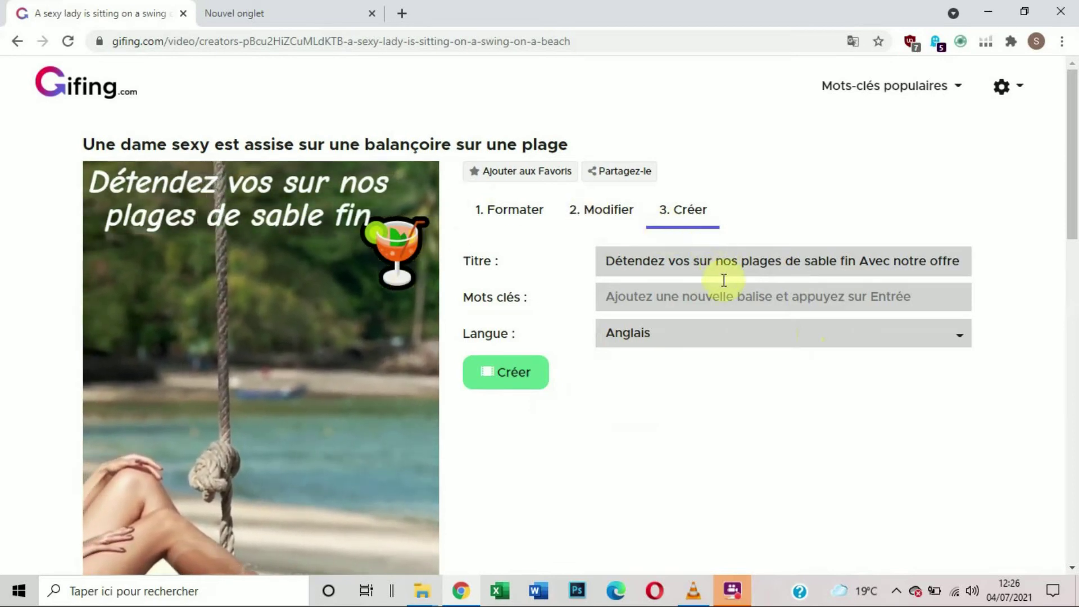
left_click(508, 372)
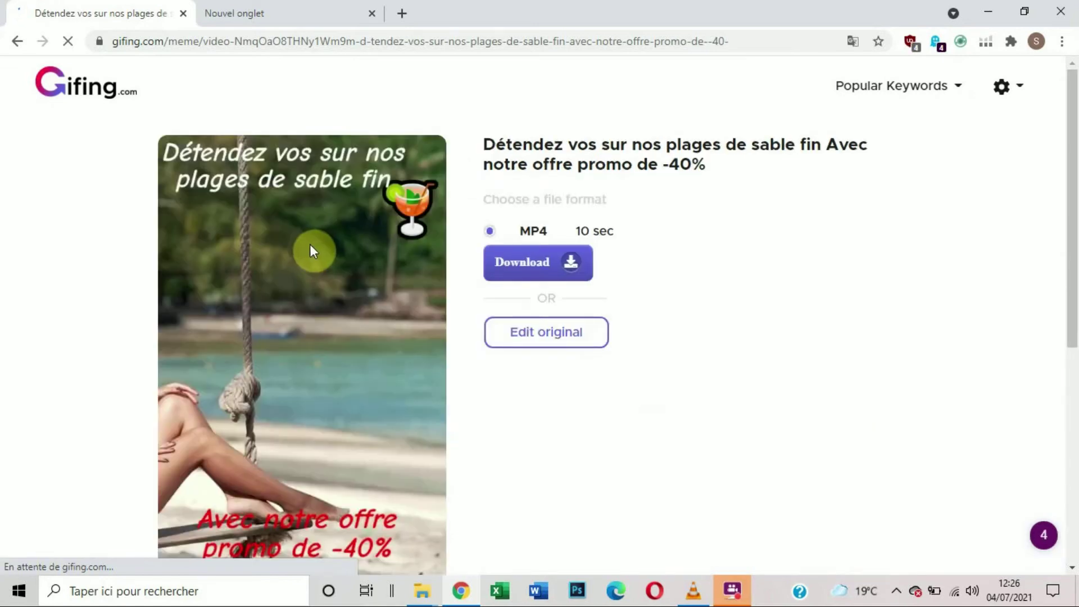
Step: Examine the created video's captions, cocktail emoji, Agency logo and watermark along with its title and download options
scroll(313, 253, "down", 2)
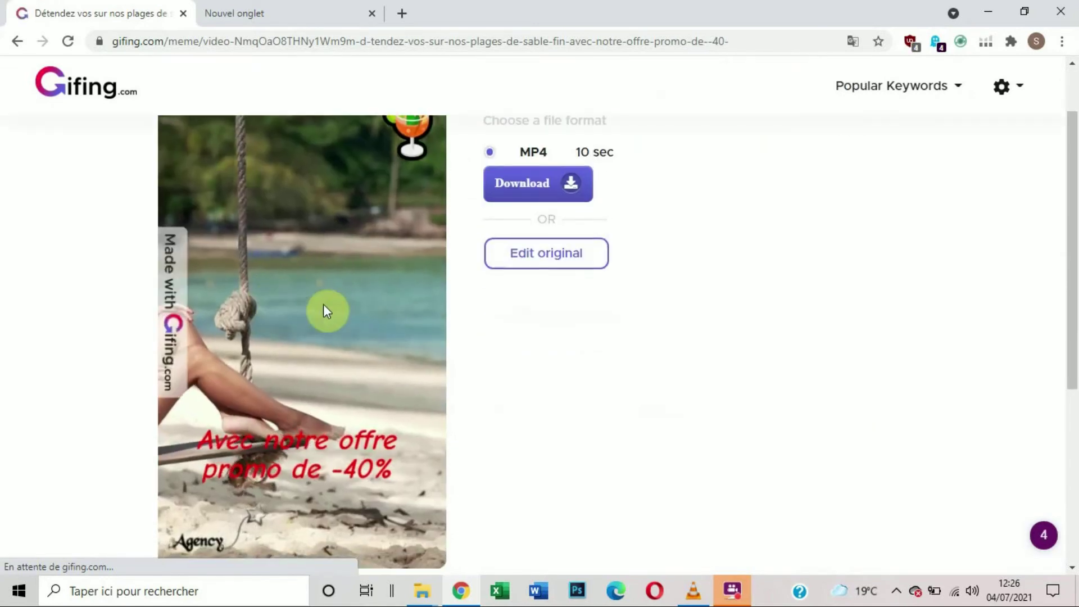
scroll(314, 320, "up", 1)
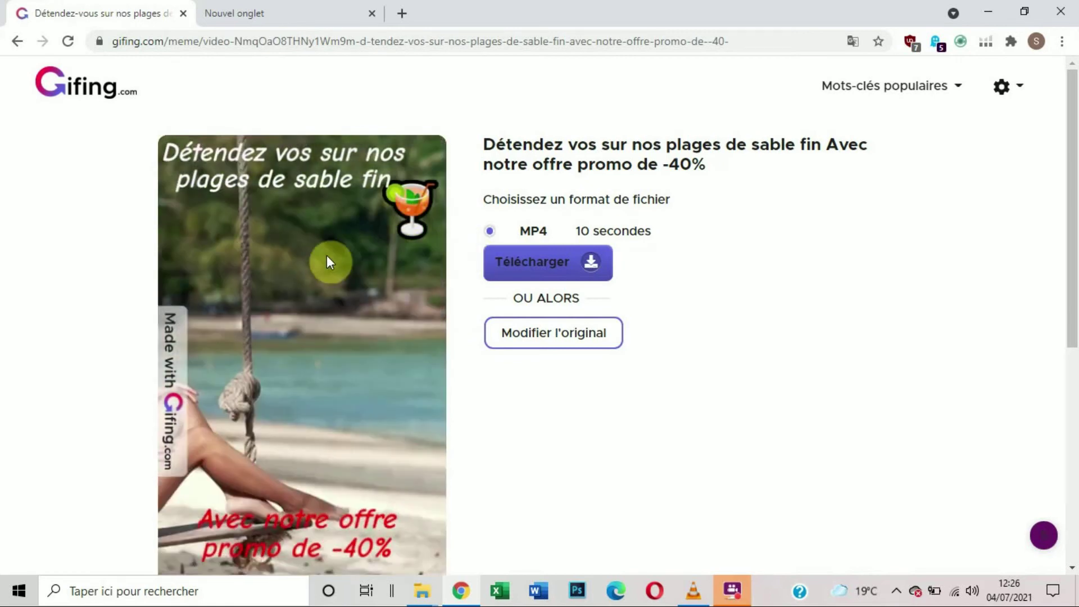
scroll(319, 262, "down", 3)
scroll(313, 264, "up", 3)
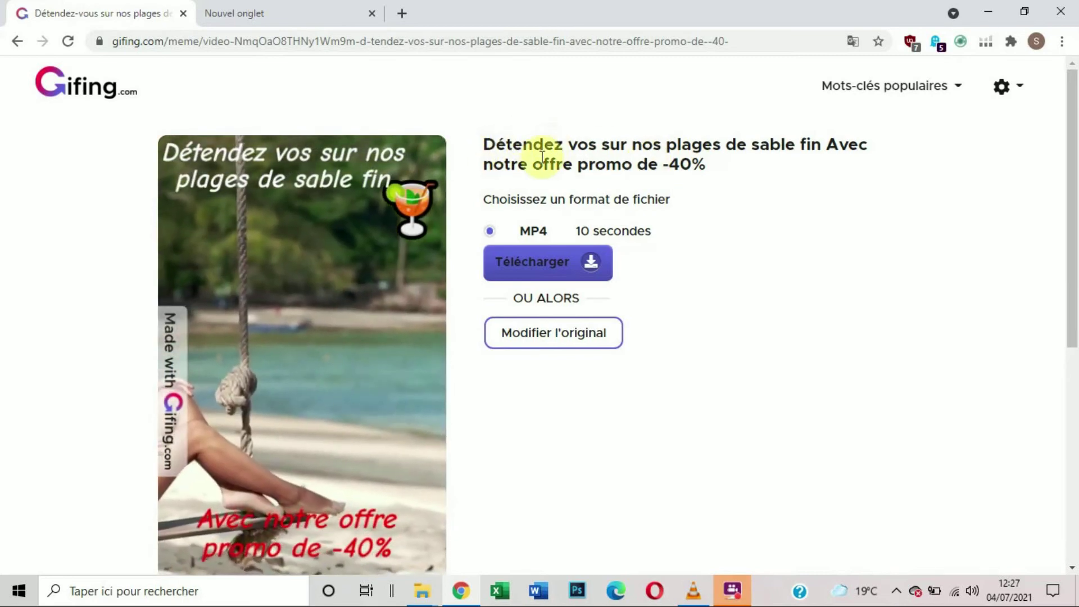
scroll(541, 154, "down", 1)
scroll(544, 162, "up", 1)
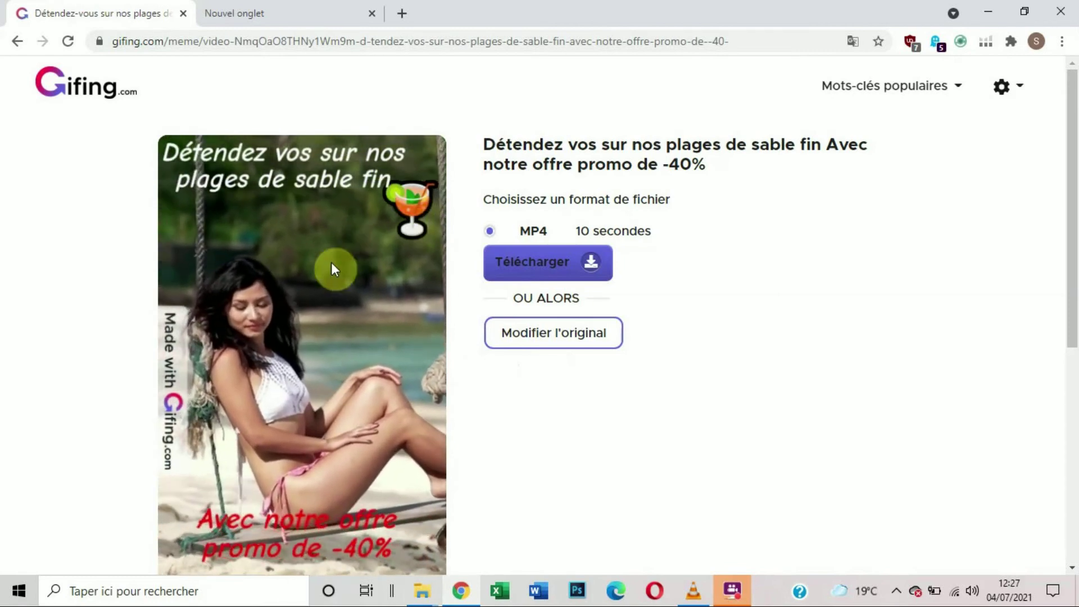
scroll(326, 281, "down", 1)
scroll(324, 283, "up", 1)
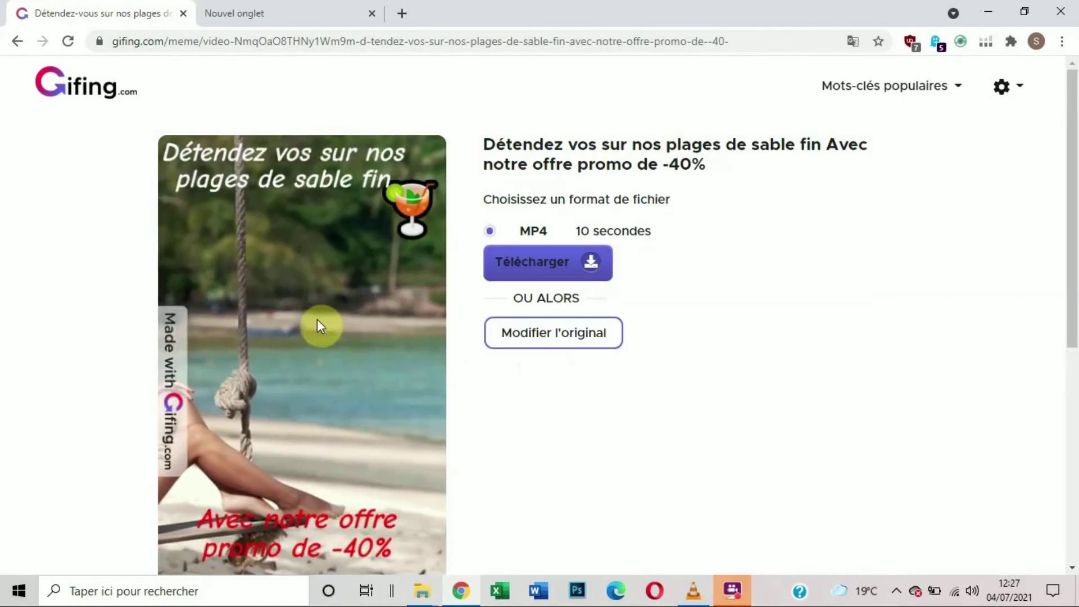